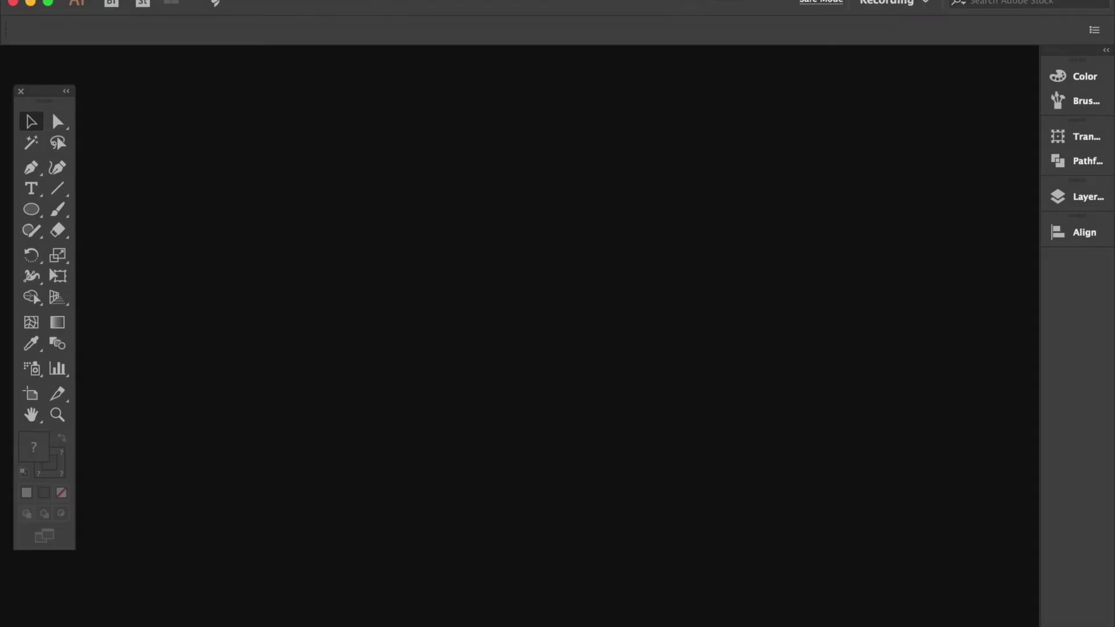
# - Create a new blank Letter-size document of 612 × 792 pt
pyautogui.click(164, 1)
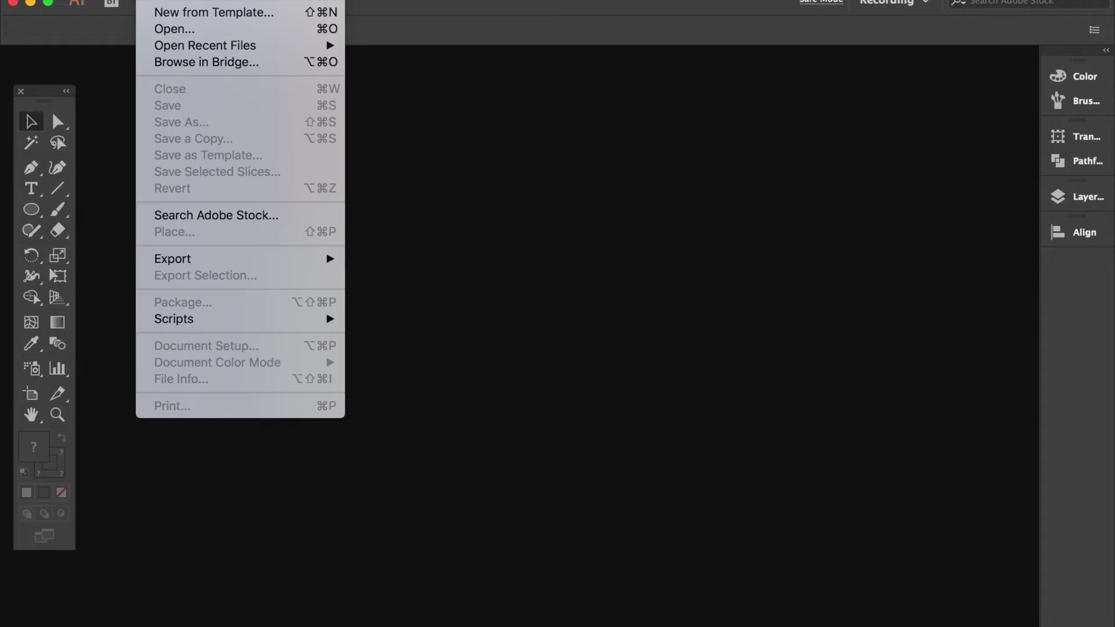
pyautogui.click(165, 1)
pyautogui.press('super+n')
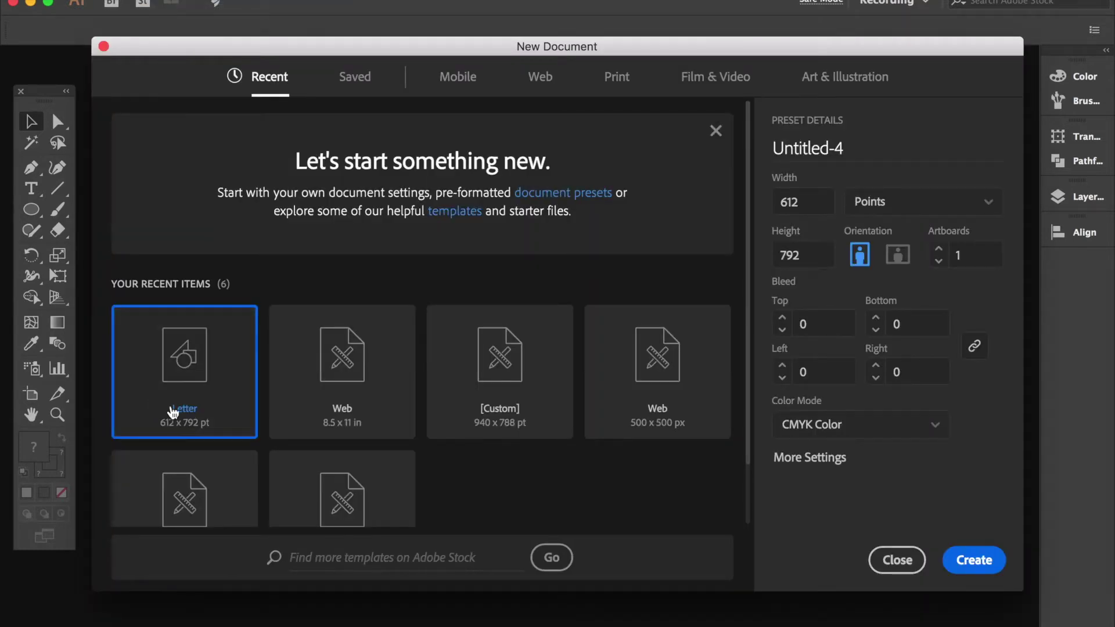
pyautogui.click(971, 567)
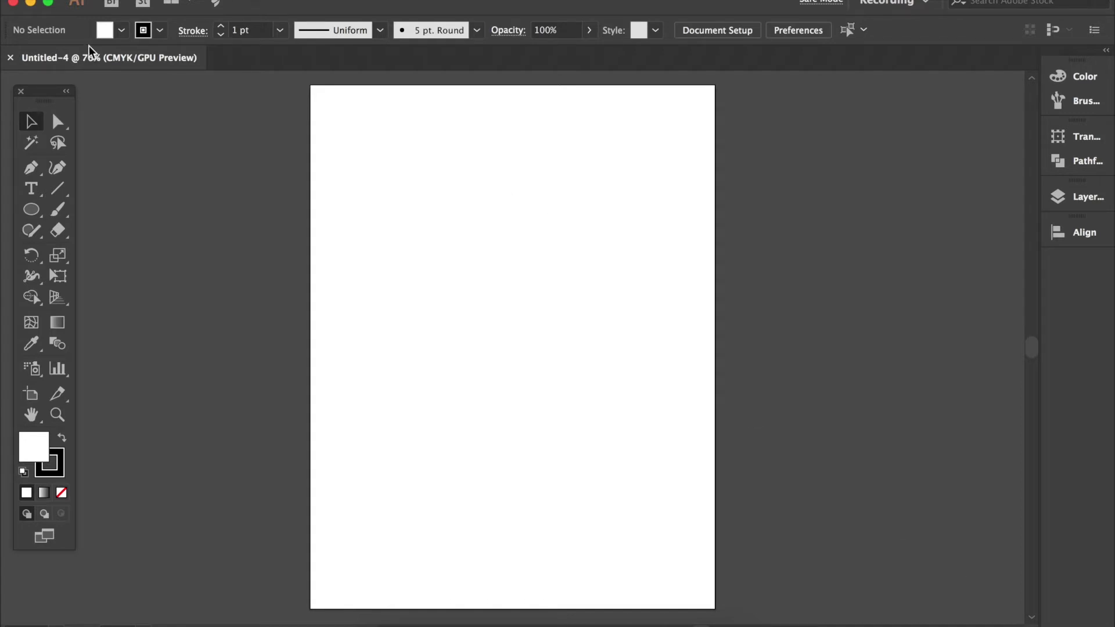
# - In Preferences, set the keyboard increment to 0.01 in and general units to Inches
pyautogui.click(64, 0)
pyautogui.moveTo(85, 22)
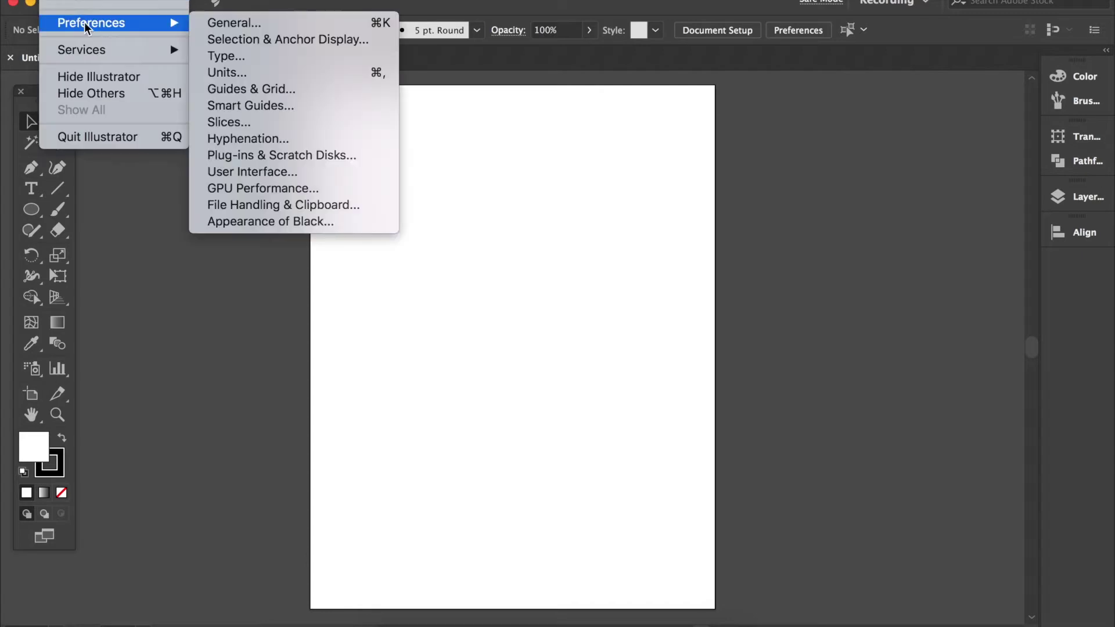
pyautogui.click(218, 22)
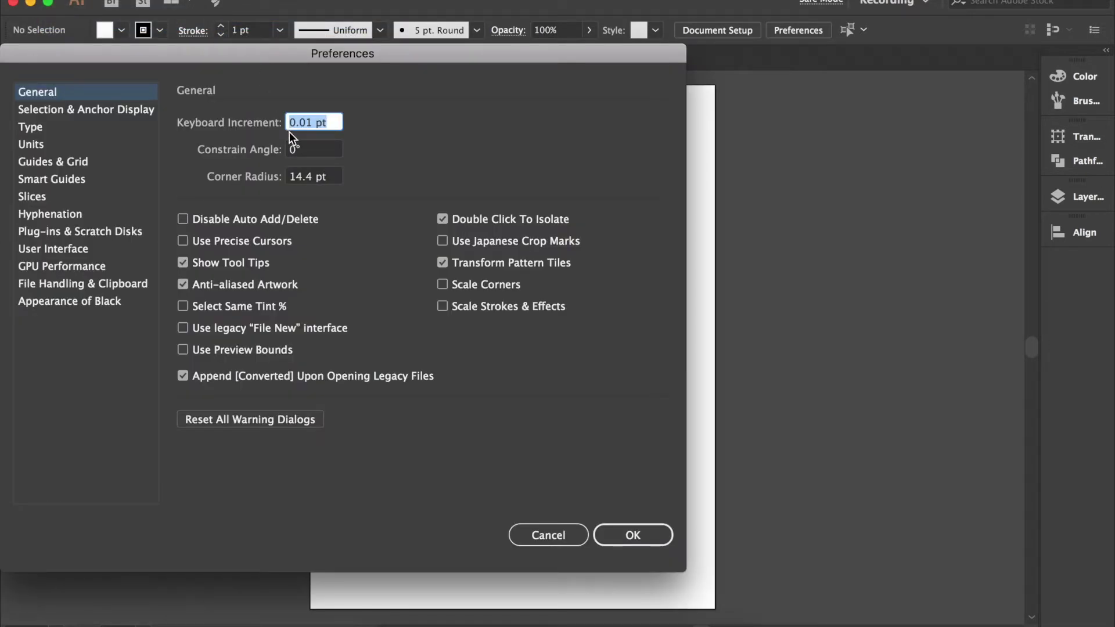
pyautogui.click(317, 127)
pyautogui.doubleClick(319, 124)
pyautogui.write('in')
pyautogui.click(30, 145)
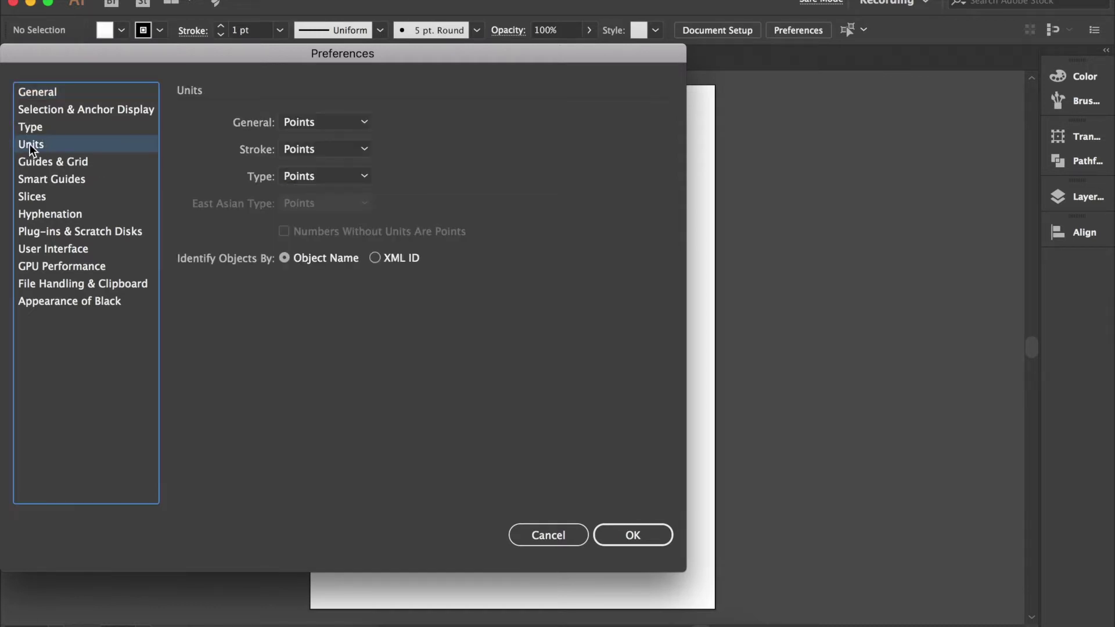
pyautogui.click(366, 122)
pyautogui.click(322, 178)
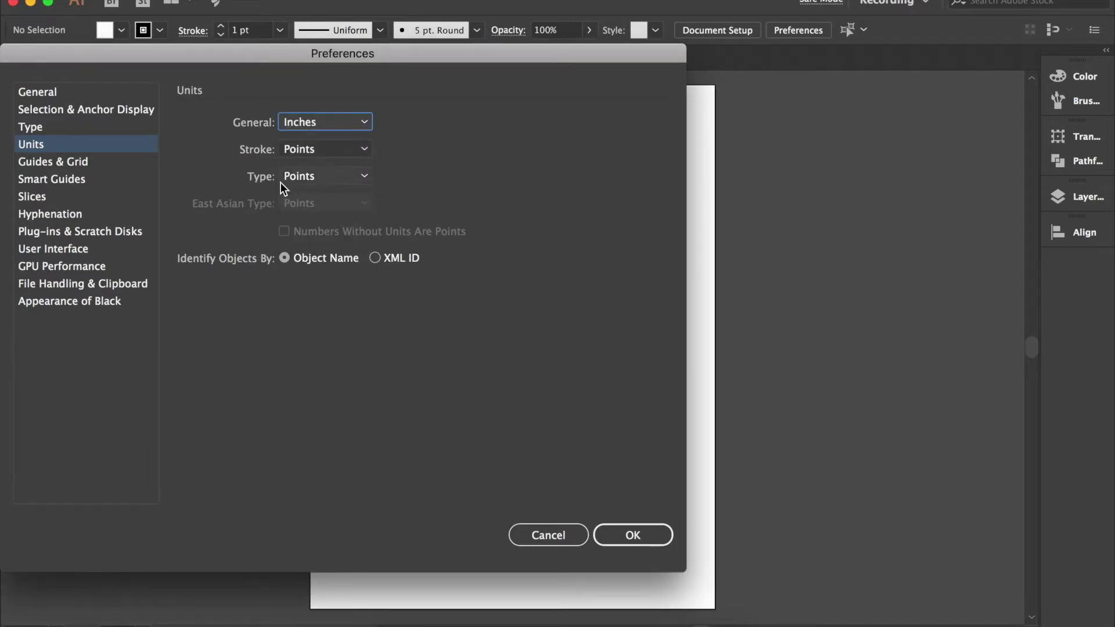
# - Set a gridline every 1 in and apply the preferences
pyautogui.click(70, 162)
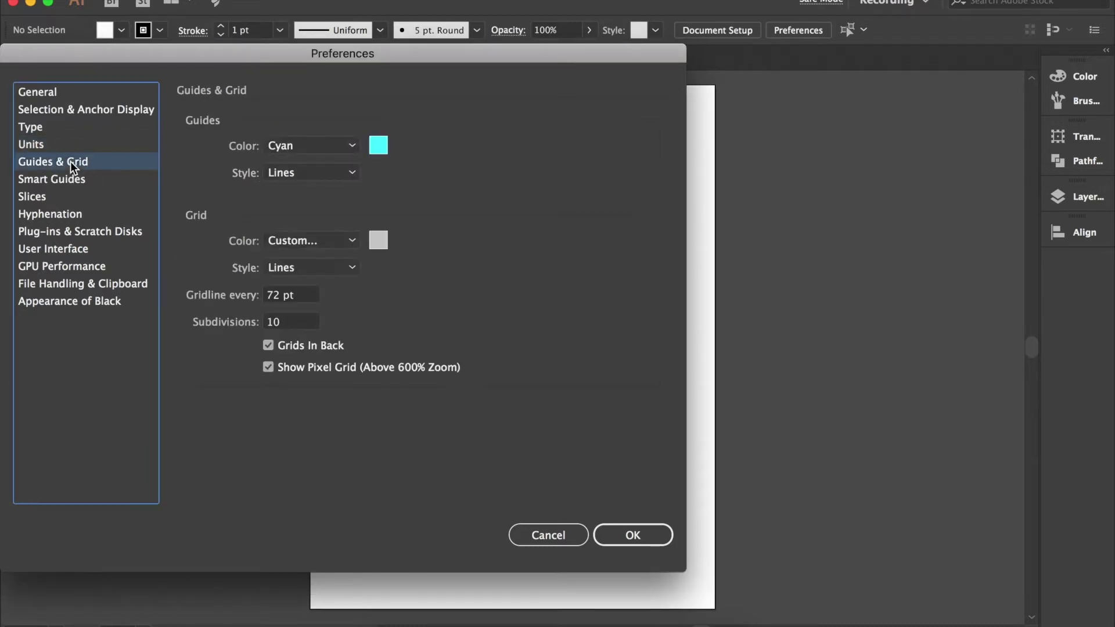
pyautogui.click(305, 294)
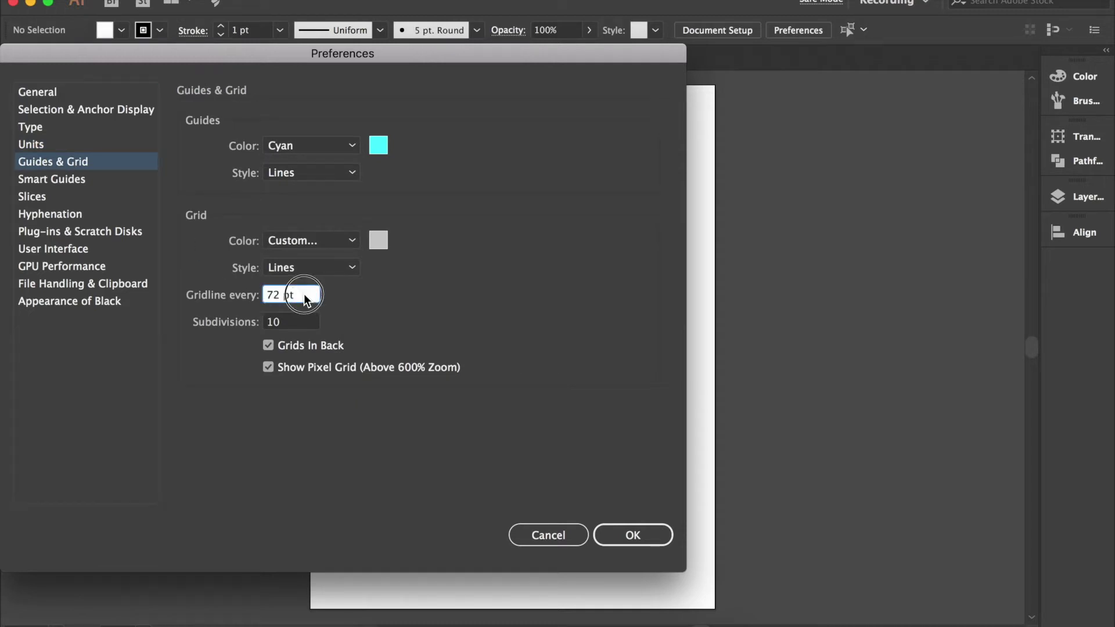
pyautogui.write('1 in')
pyautogui.click(637, 535)
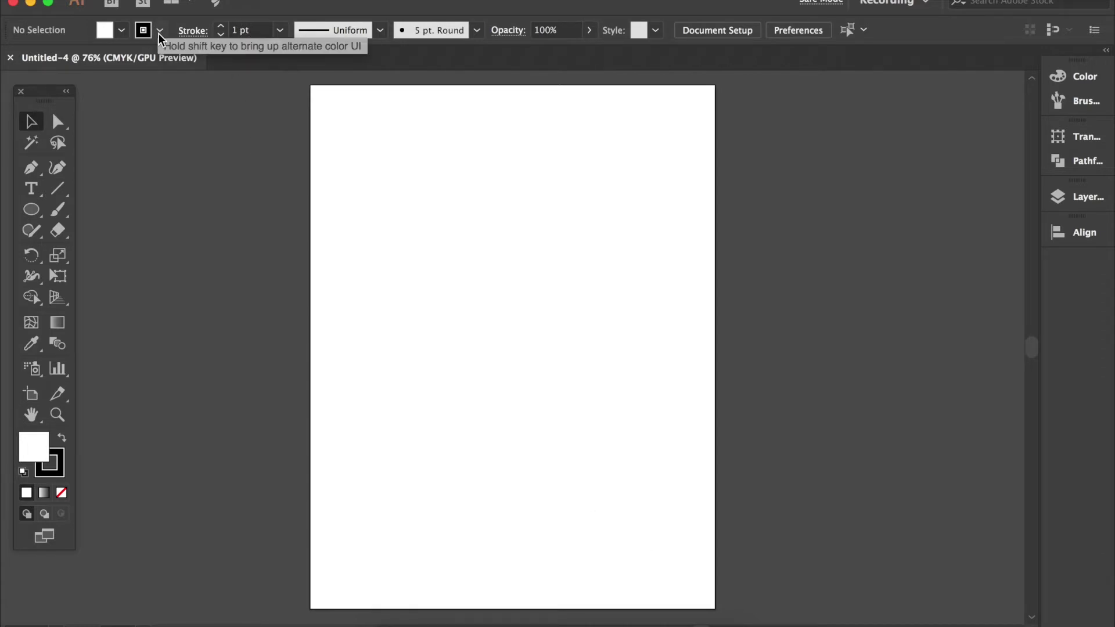
# - Set the fill colour to None in the control bar
pyautogui.click(120, 31)
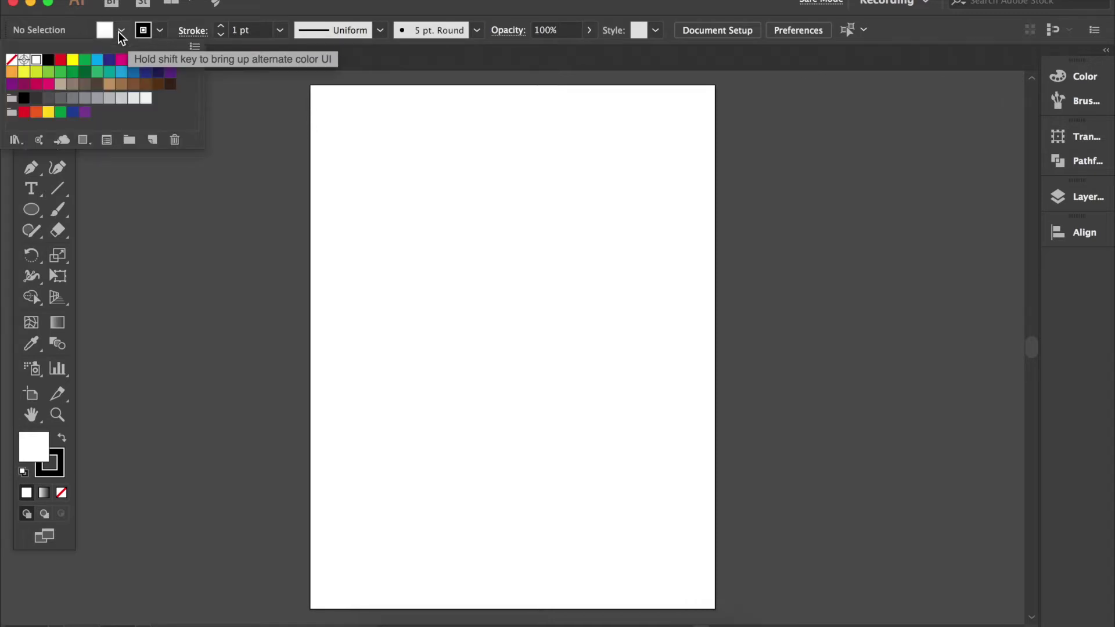
pyautogui.click(11, 60)
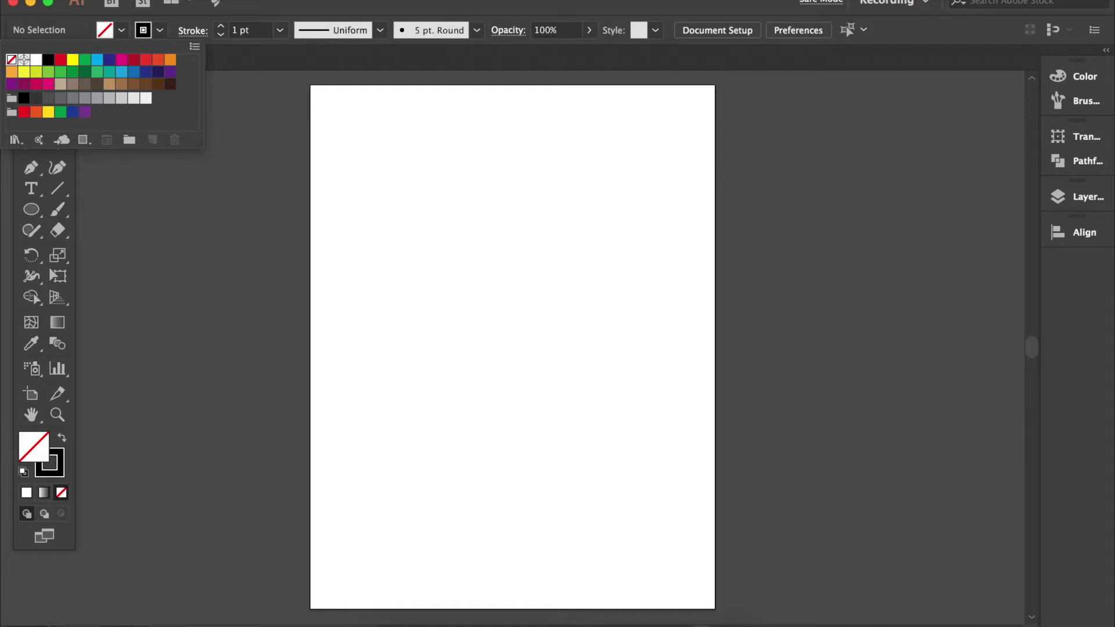
pyautogui.click(147, 6)
pyautogui.click(121, 124)
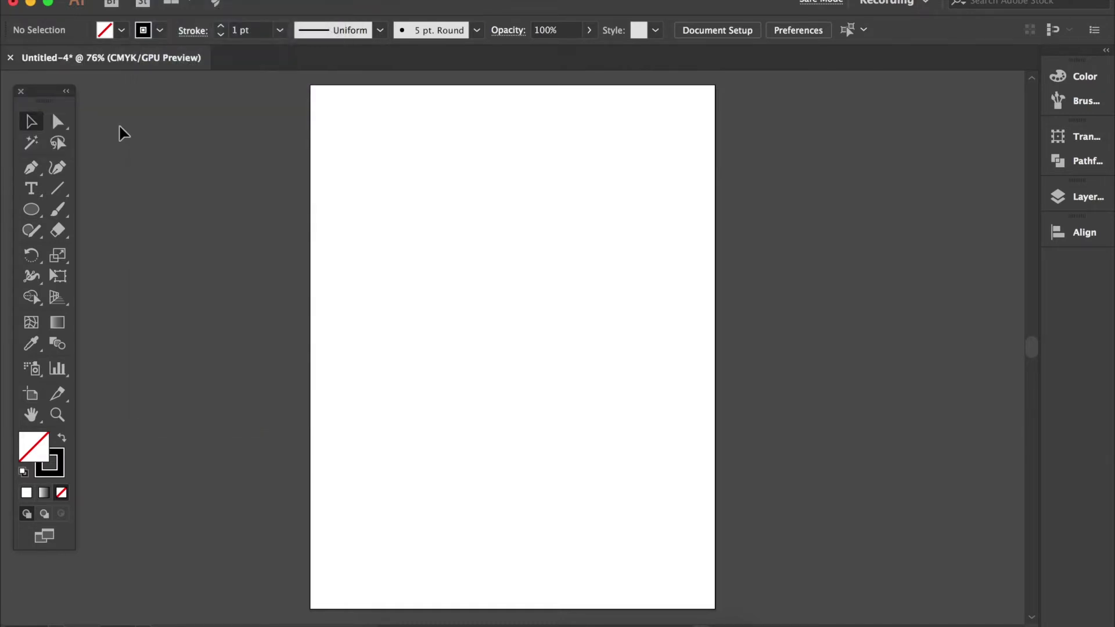
# - Save the document as Symbols.ai with the default Illustrator options
pyautogui.click(149, 7)
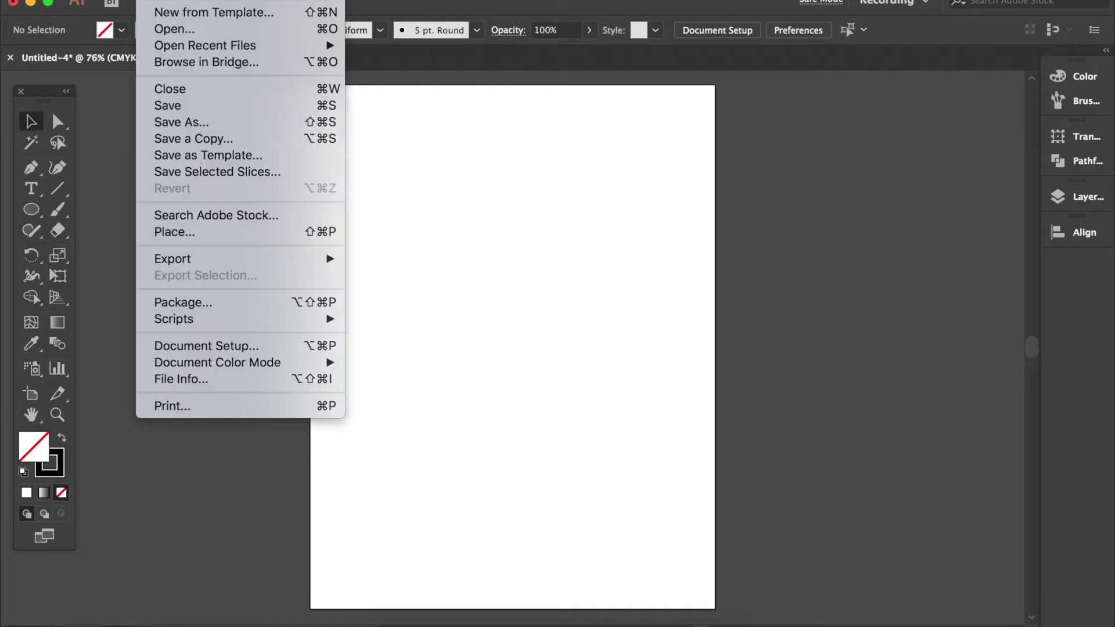
pyautogui.click(159, 119)
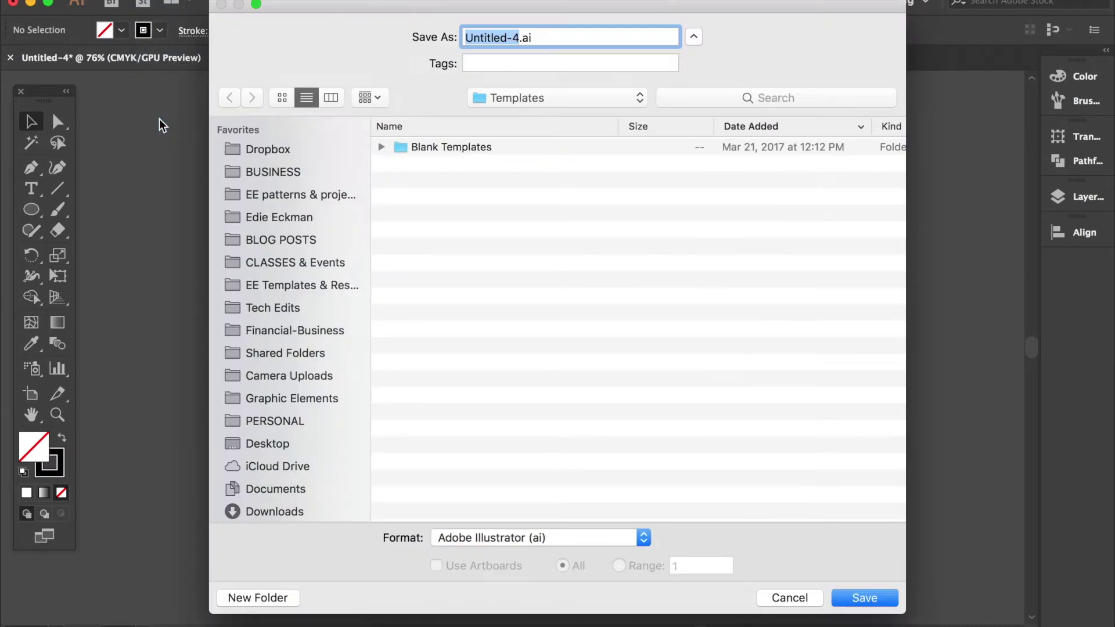
pyautogui.click(500, 37)
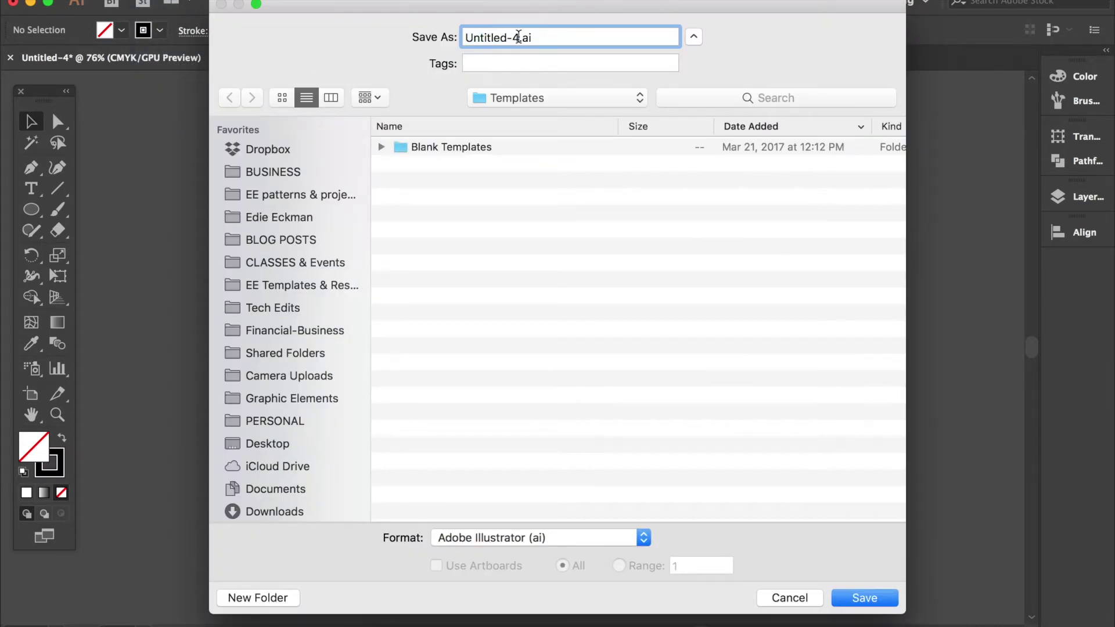
pyautogui.moveTo(519, 37); pyautogui.dragTo(441, 36)
pyautogui.write('Symbol')
pyautogui.press('BackSpace')
pyautogui.press('BackSpace')
pyautogui.press('BackSpace')
pyautogui.press('BackSpace')
pyautogui.press('BackSpace')
pyautogui.write('ymbols')
pyautogui.press('Return')
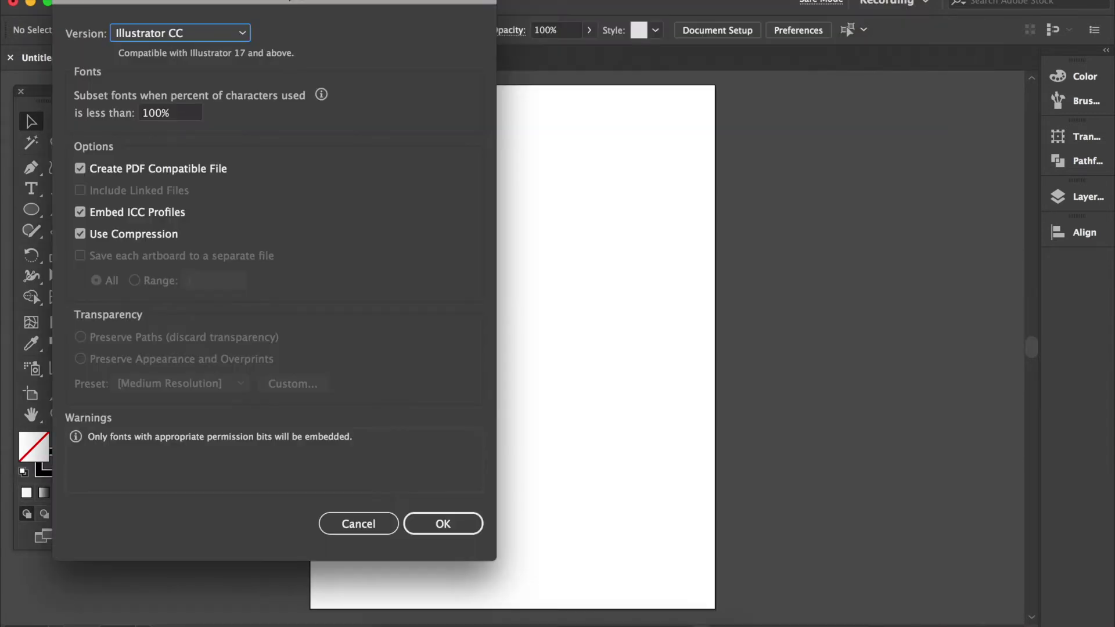
pyautogui.click(441, 523)
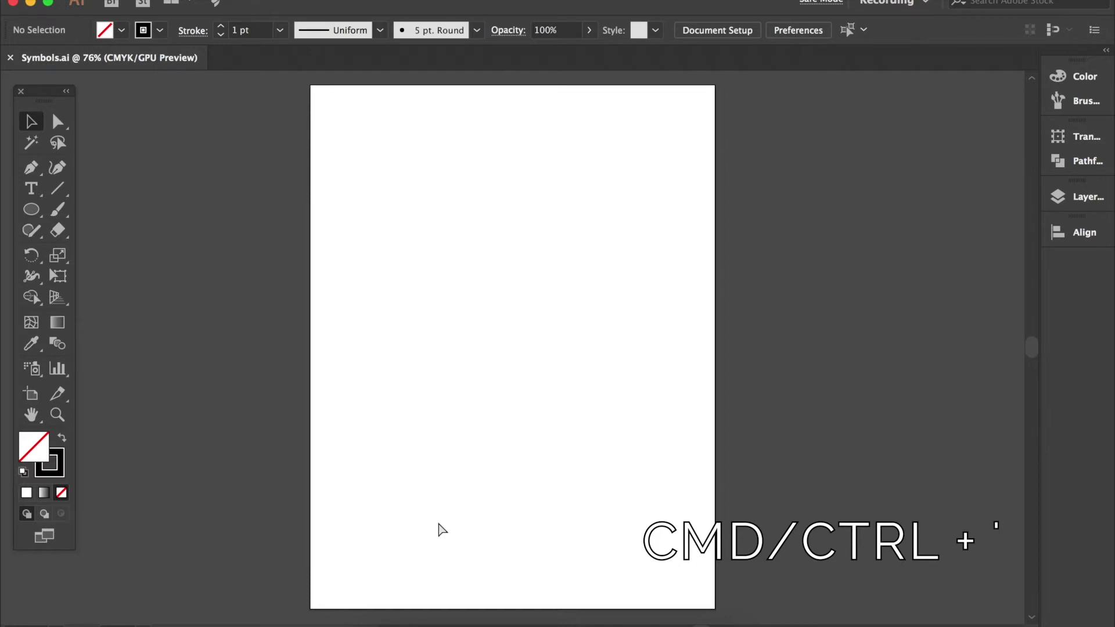
# - Show the grid over the artboard and zoom in to 800%
pyautogui.press('super+apostrophe')
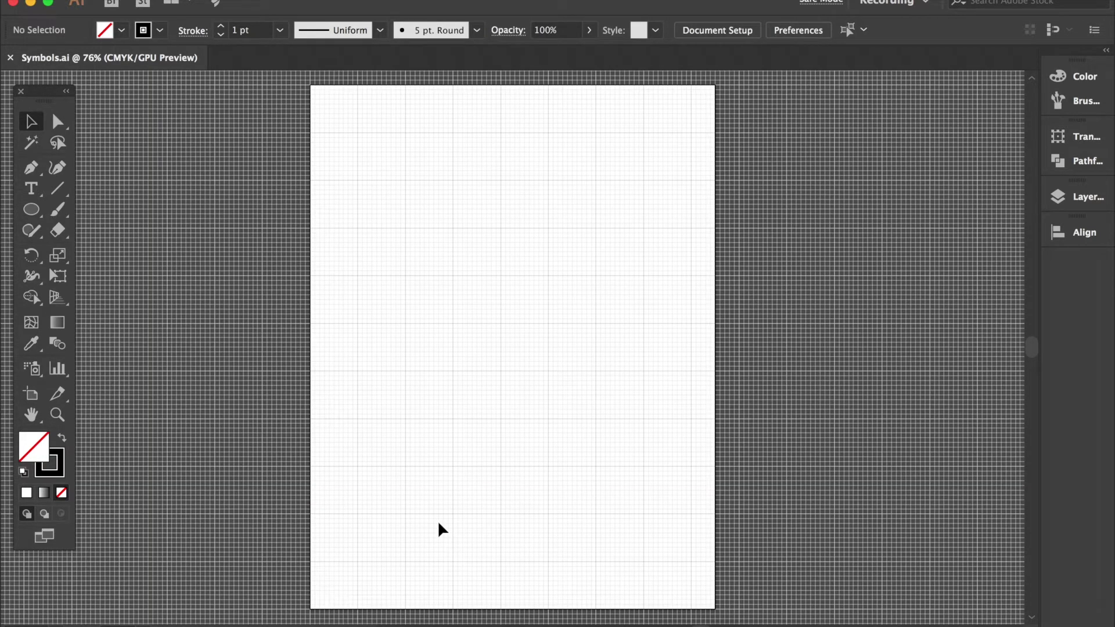
pyautogui.press('super+equal')
pyautogui.press('super+equal')
pyautogui.press('super+equal')
pyautogui.press('super+equal')
pyautogui.press('super+equal')
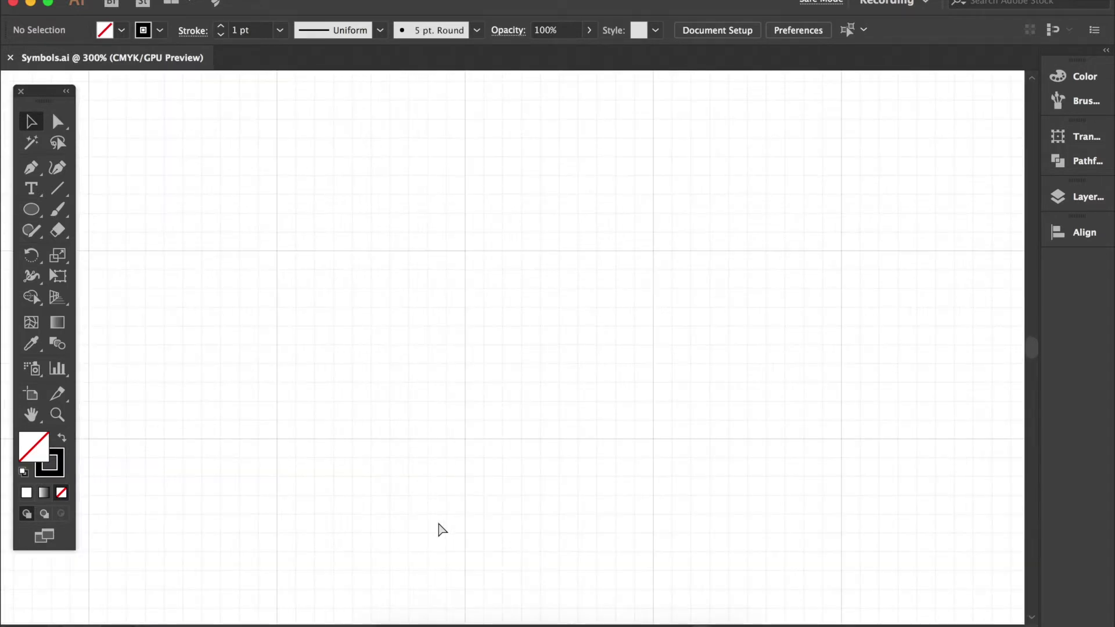
pyautogui.press('super+equal')
pyautogui.press('super+equal')
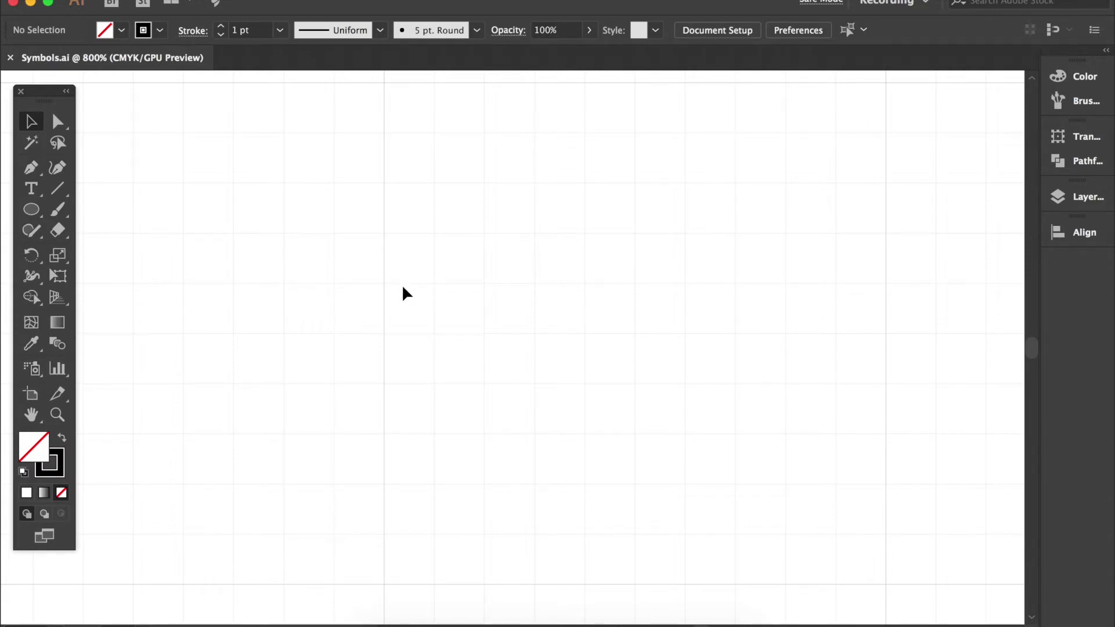
pyautogui.click(40, 215)
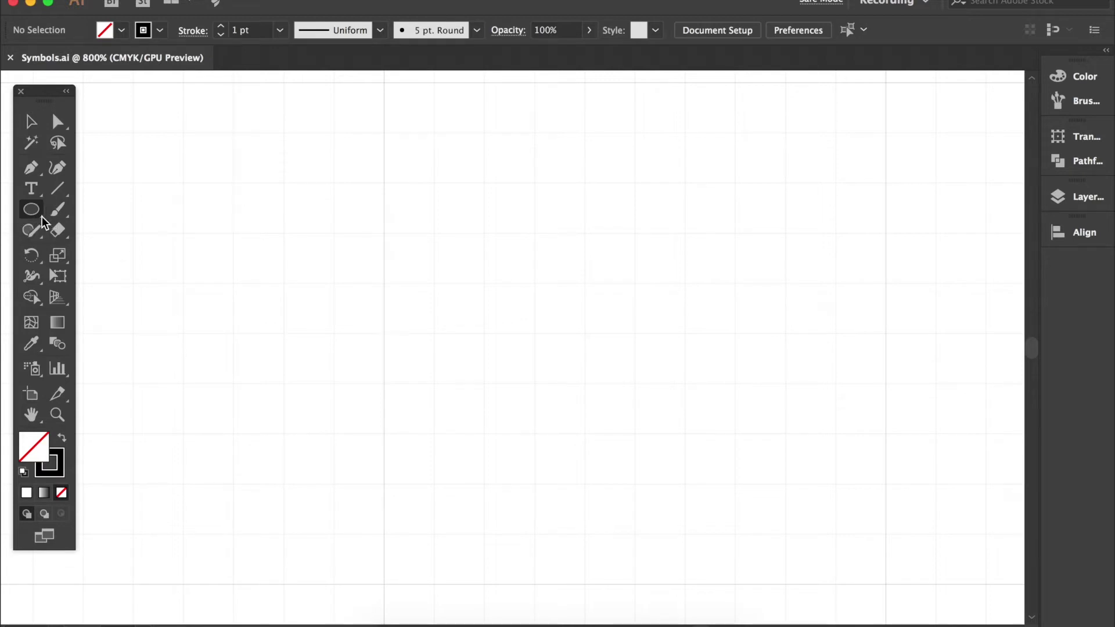
# - Draw an ellipse of width 0.09 in and height 0.03 in for the chain symbol
pyautogui.click(221, 245)
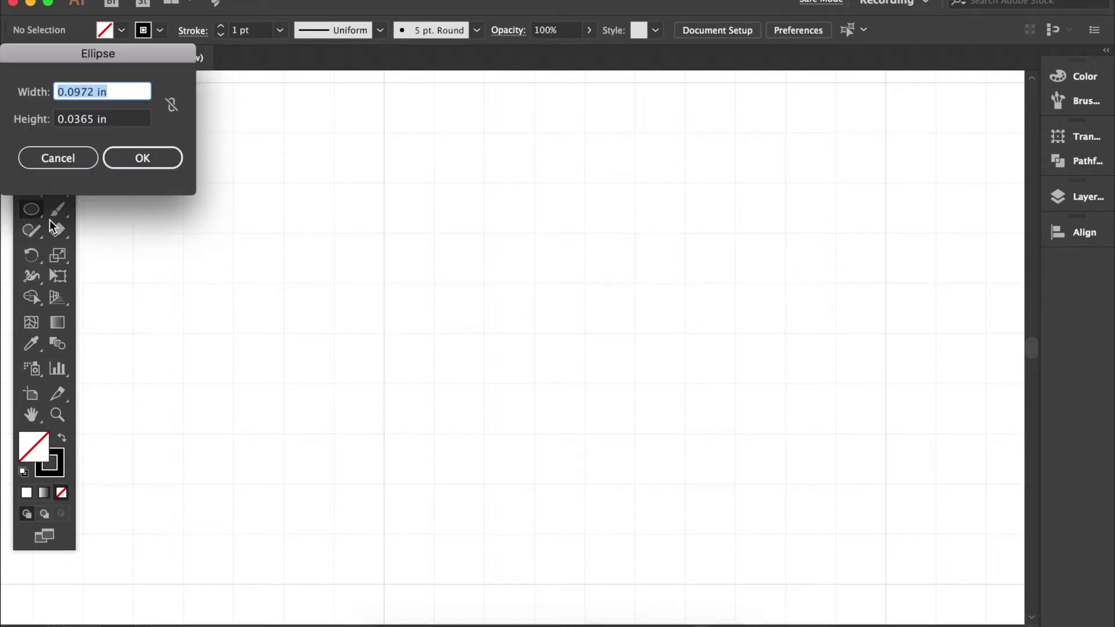
pyautogui.click(74, 162)
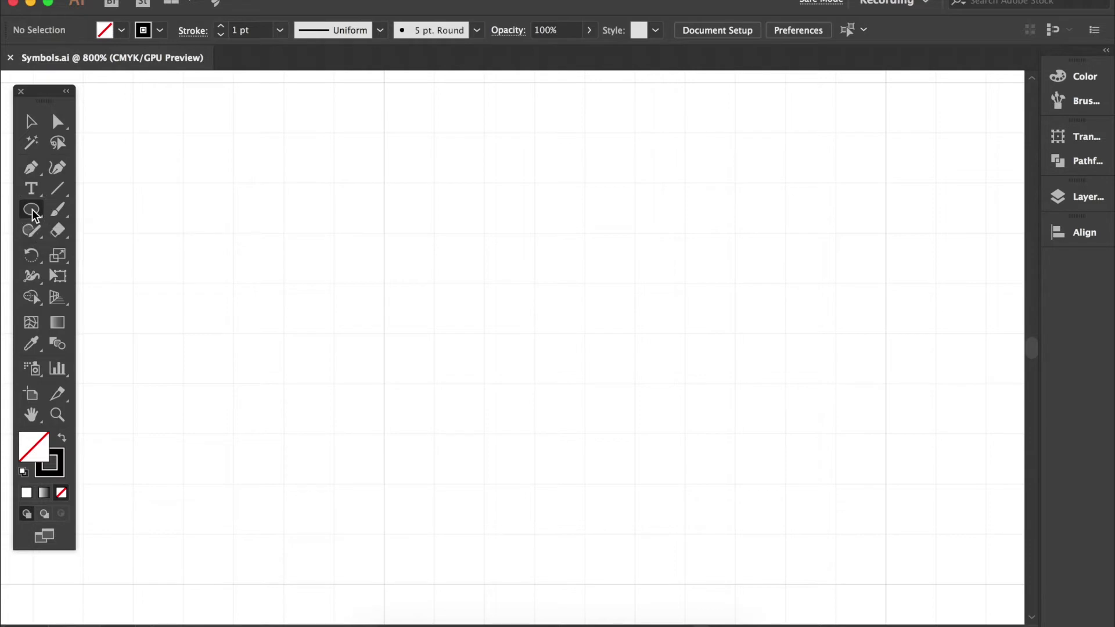
pyautogui.click(378, 234)
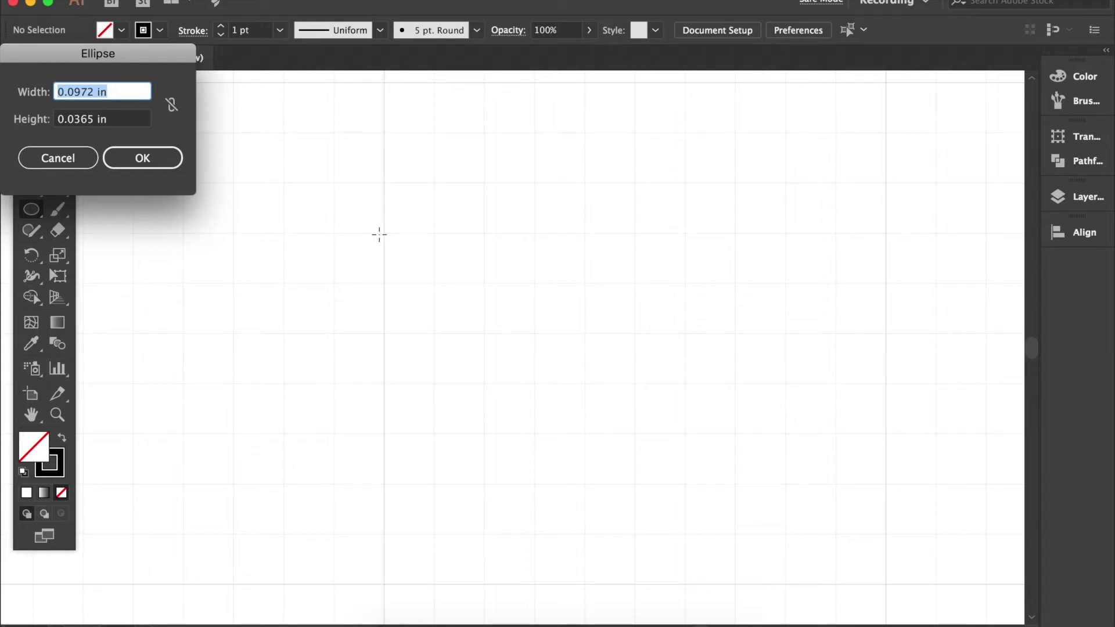
pyautogui.click(92, 91)
pyautogui.press('BackSpace')
pyautogui.press('BackSpace')
pyautogui.click(81, 117)
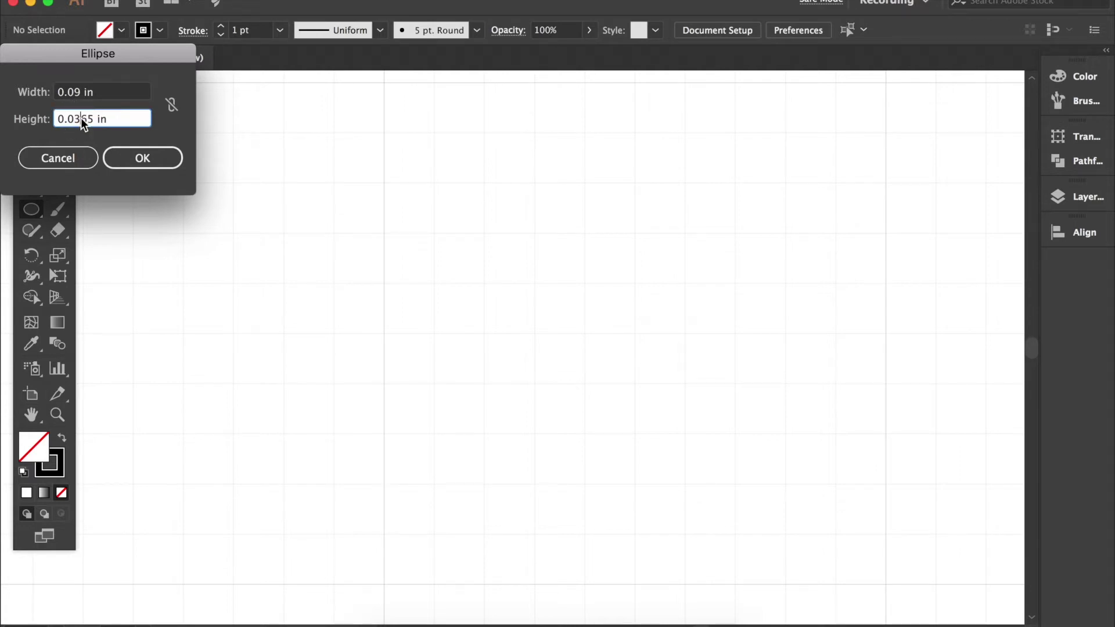
pyautogui.moveTo(74, 119); pyautogui.dragTo(94, 122)
pyautogui.write('3')
pyautogui.click(137, 165)
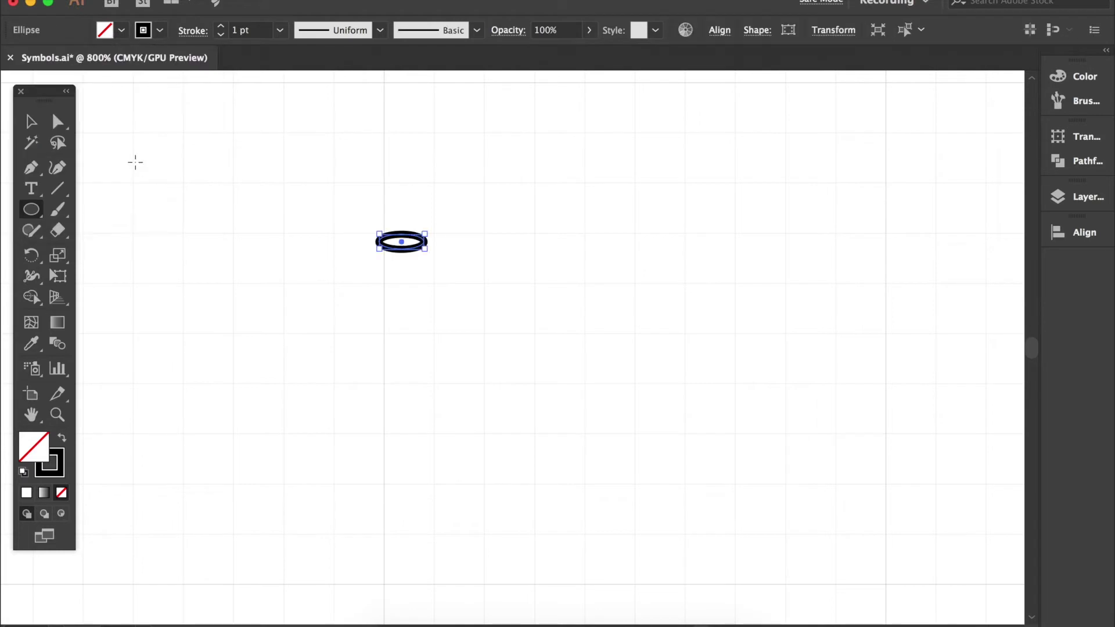
pyautogui.click(31, 121)
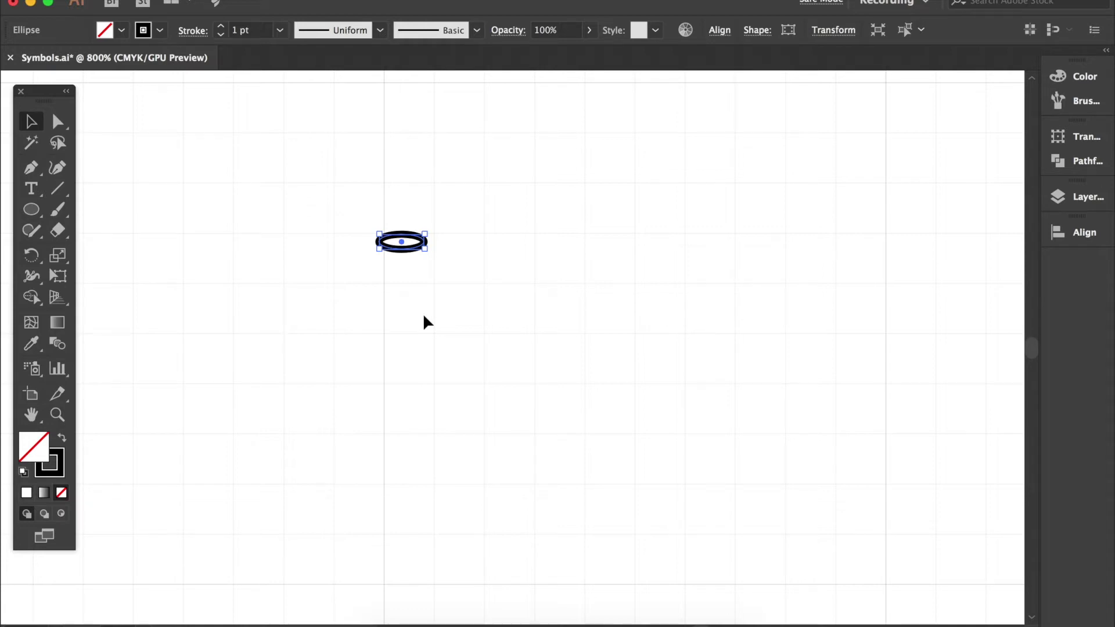
pyautogui.press('shift+super+m')
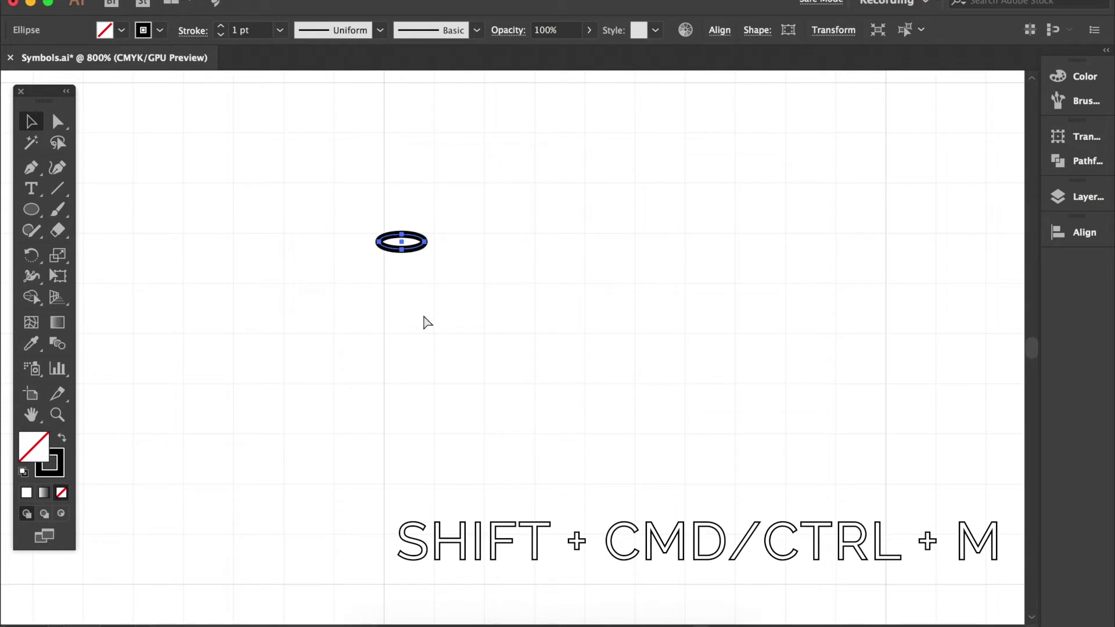
pyautogui.press('shift+super+m')
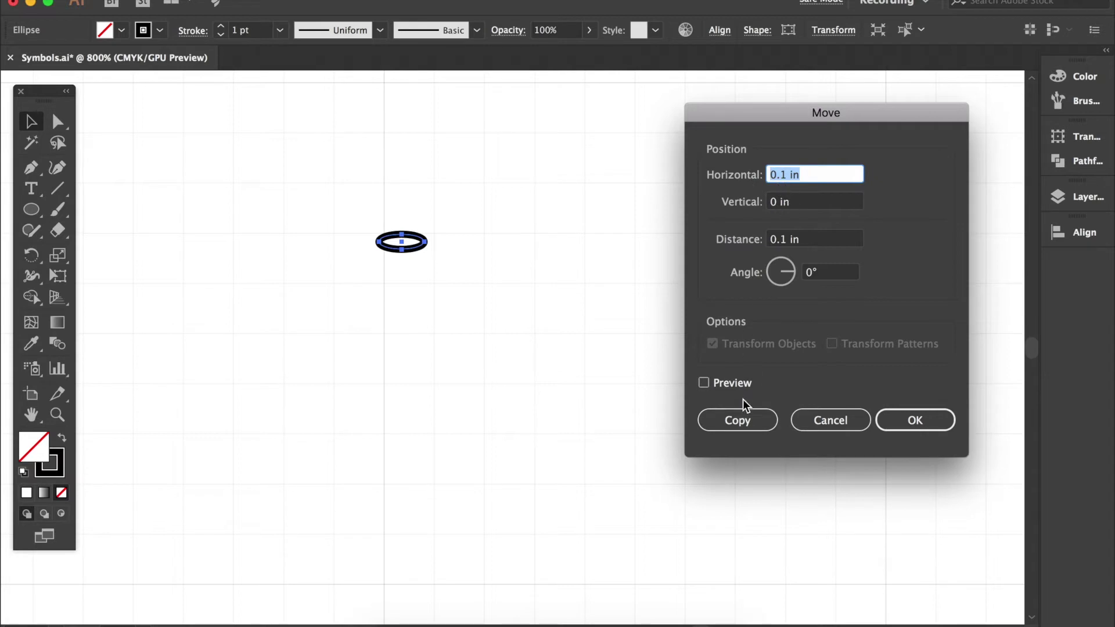
pyautogui.click(741, 419)
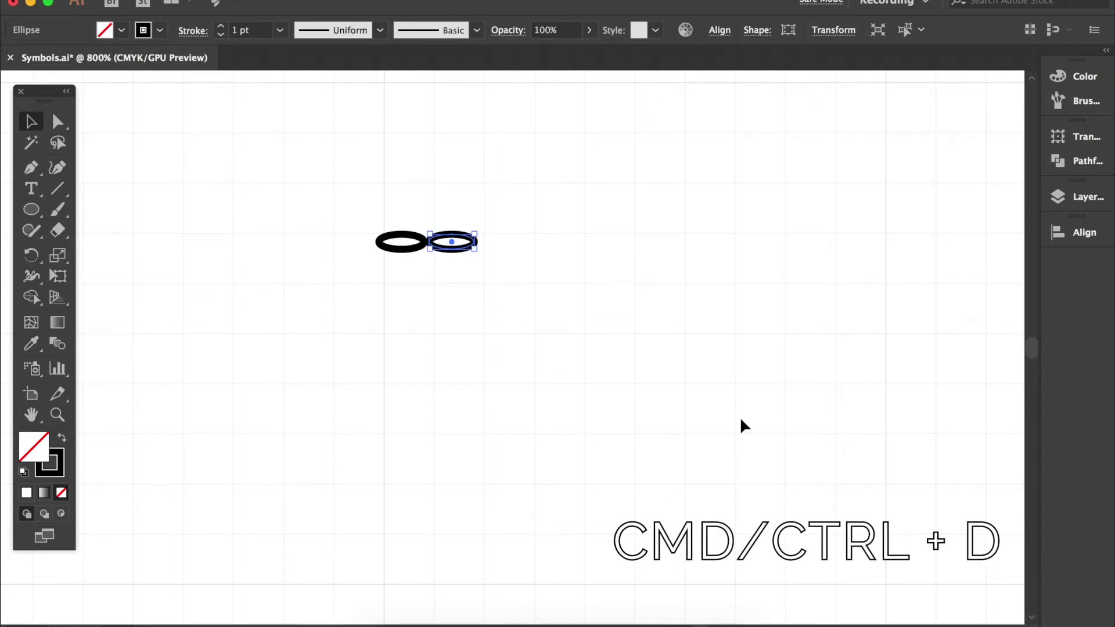
pyautogui.press('super+d')
pyautogui.press('super+d')
pyautogui.press('super+d')
pyautogui.press('super+d')
pyautogui.press('super+d')
pyautogui.press('super+d')
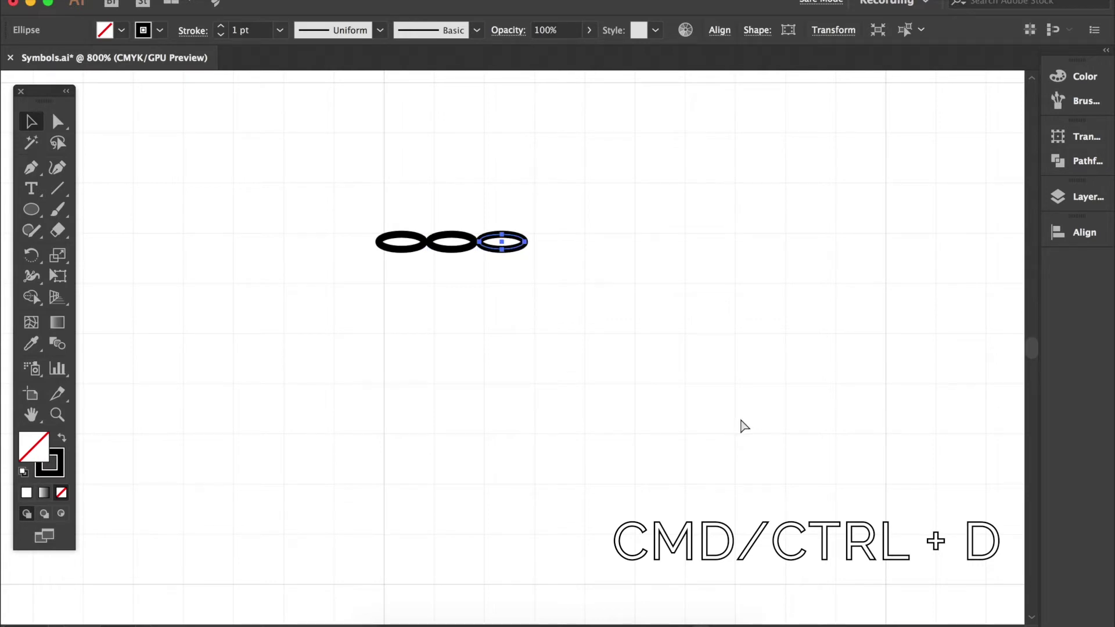
pyautogui.press('super+d')
pyautogui.press('super+d')
pyautogui.press('super+d')
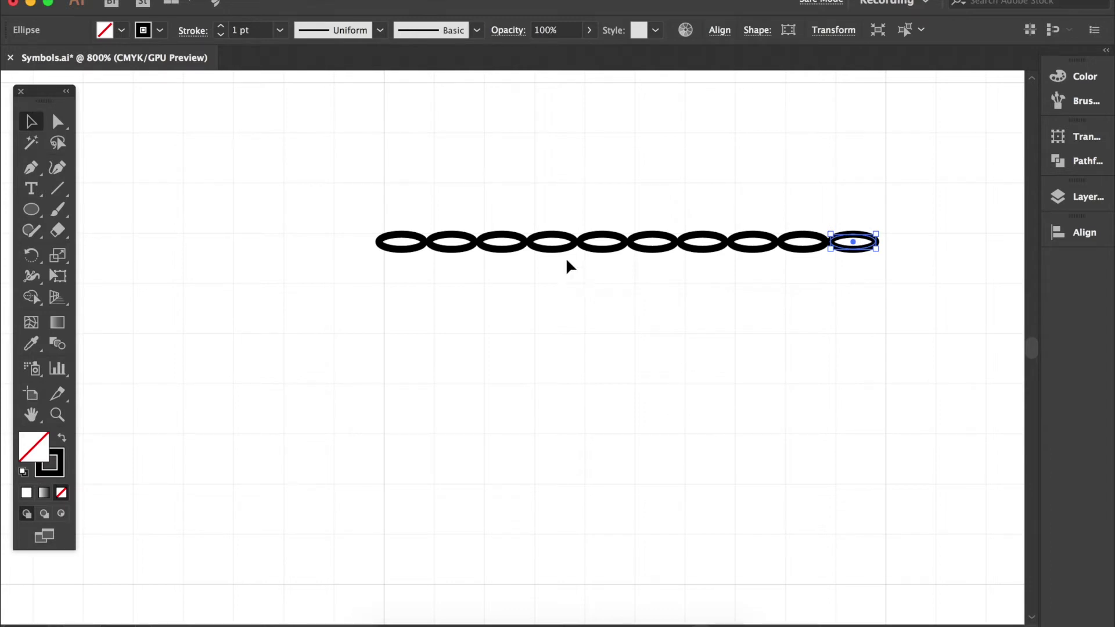
pyautogui.moveTo(847, 299); pyautogui.dragTo(853, 299)
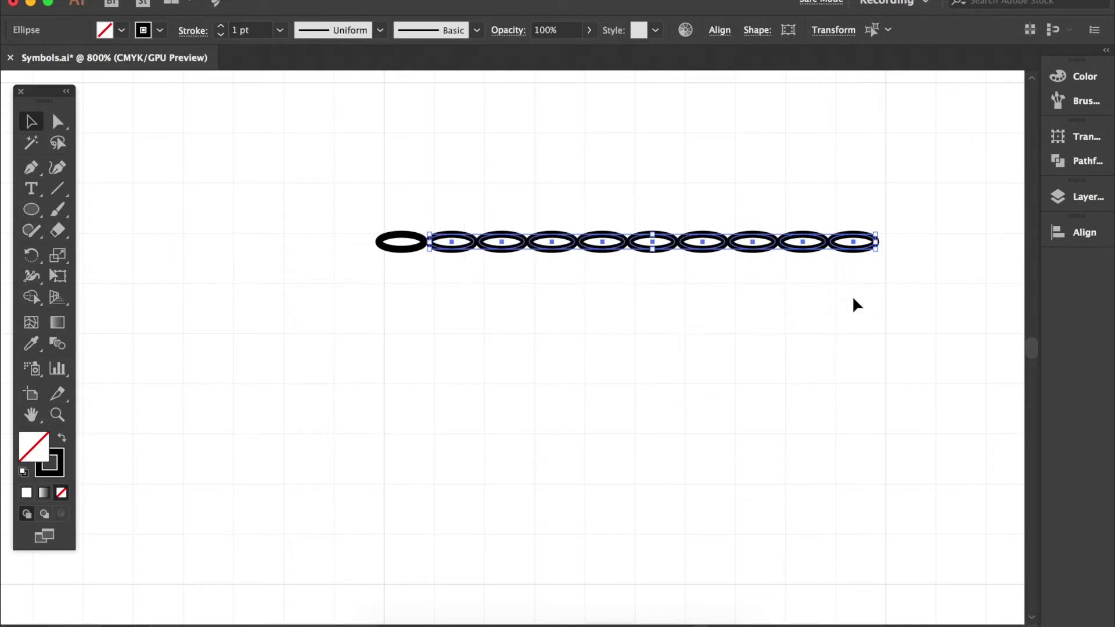
pyautogui.press('Delete')
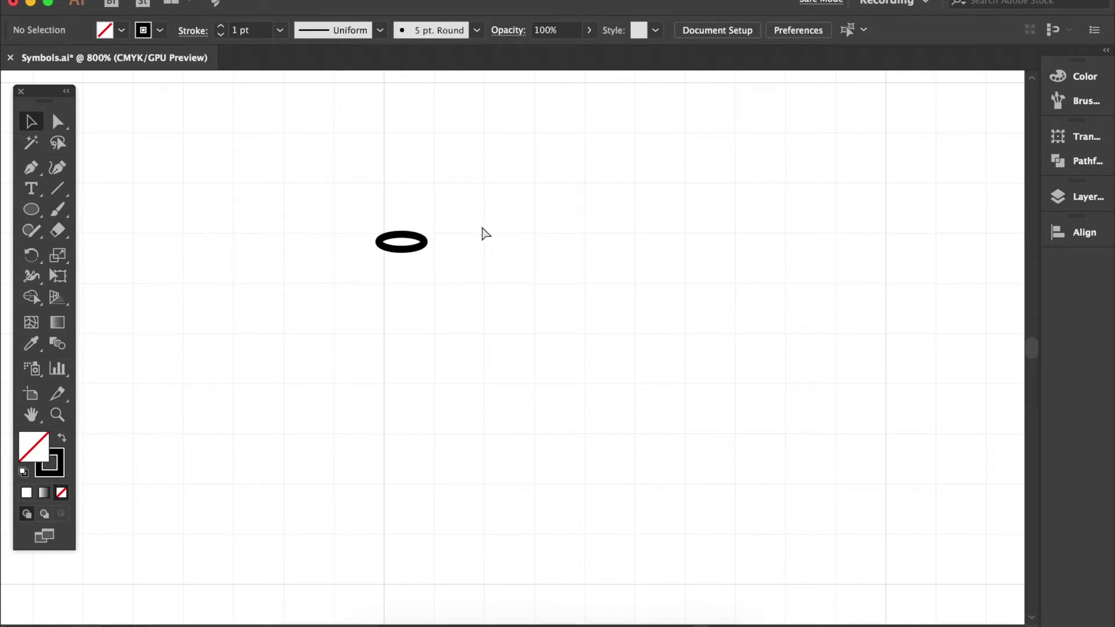
pyautogui.press('cmd+s')
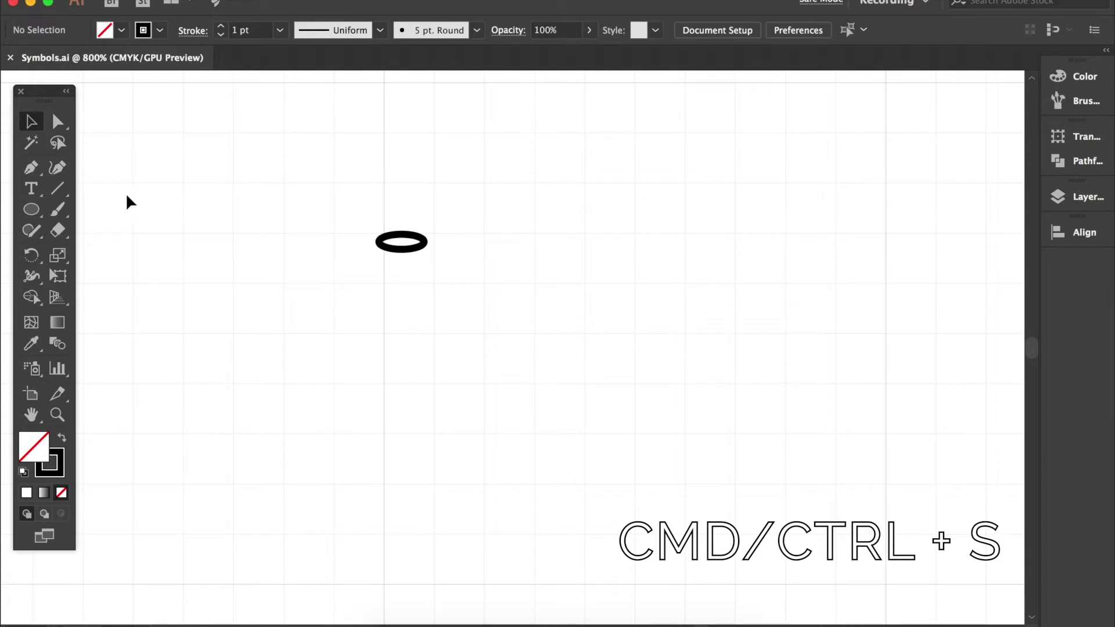
# - Draw a 0.09 in vertical line at 90° beside the ellipse
pyautogui.click(57, 188)
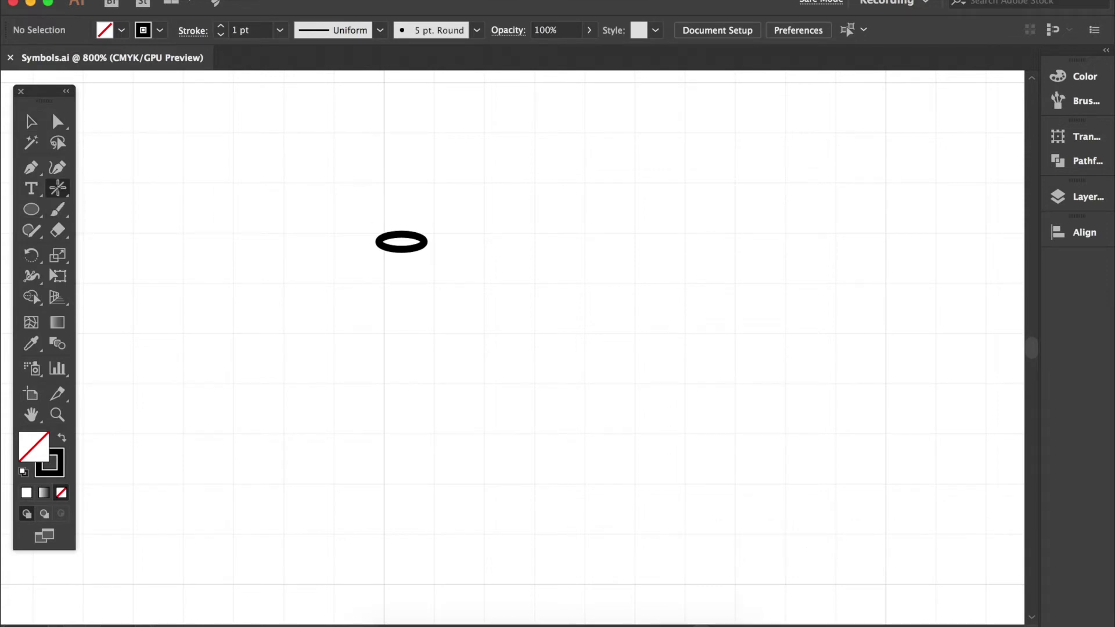
pyautogui.click(504, 187)
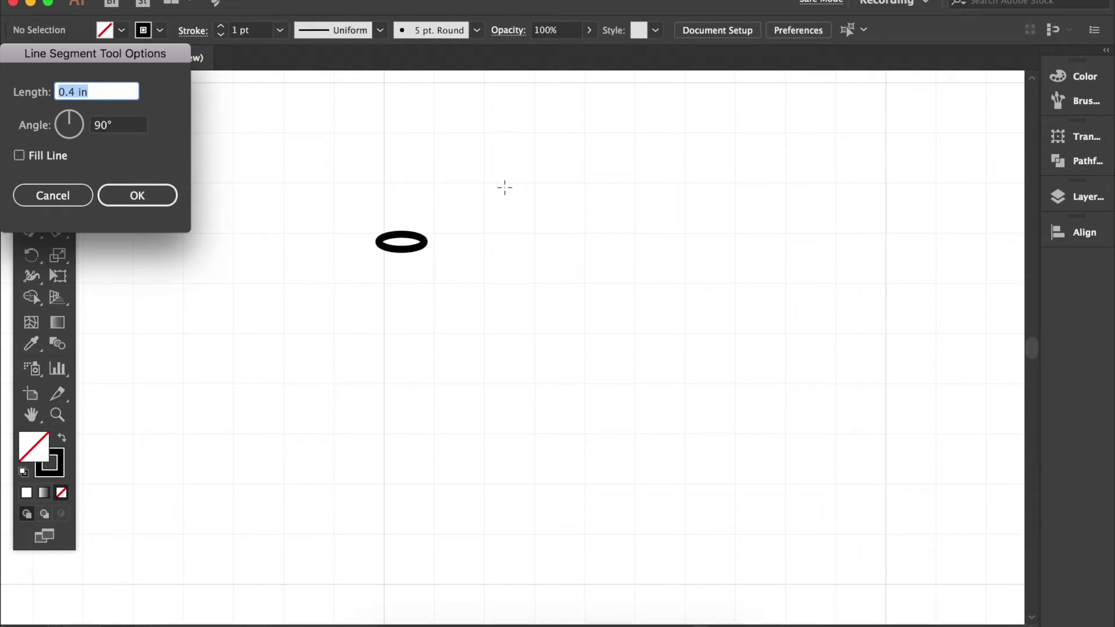
pyautogui.click(76, 91)
pyautogui.press('BackSpace')
pyautogui.write('09')
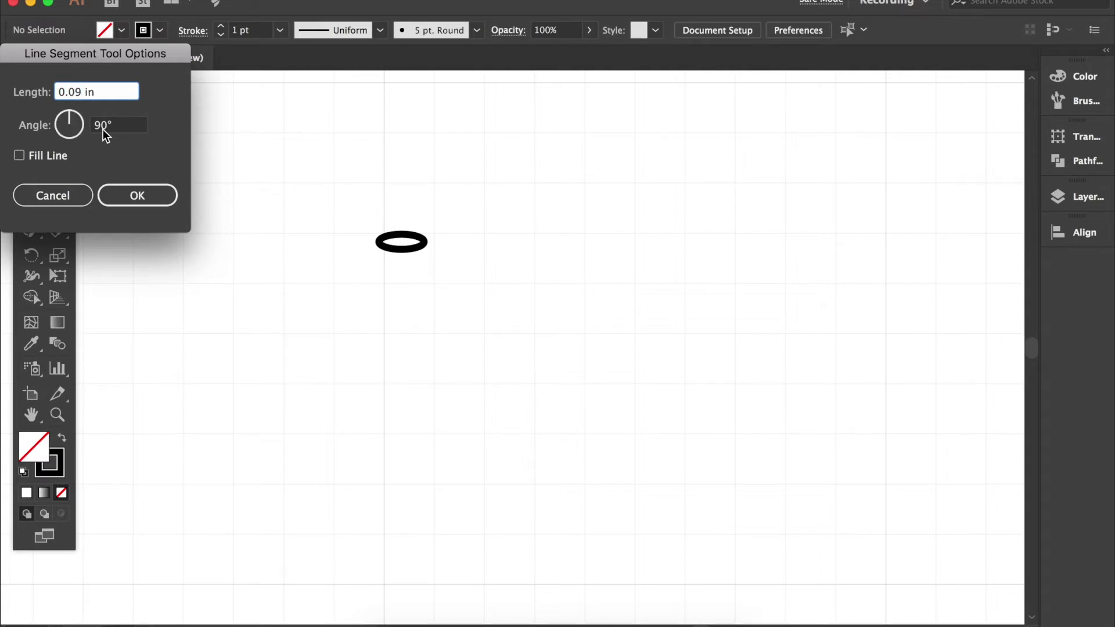
pyautogui.click(121, 196)
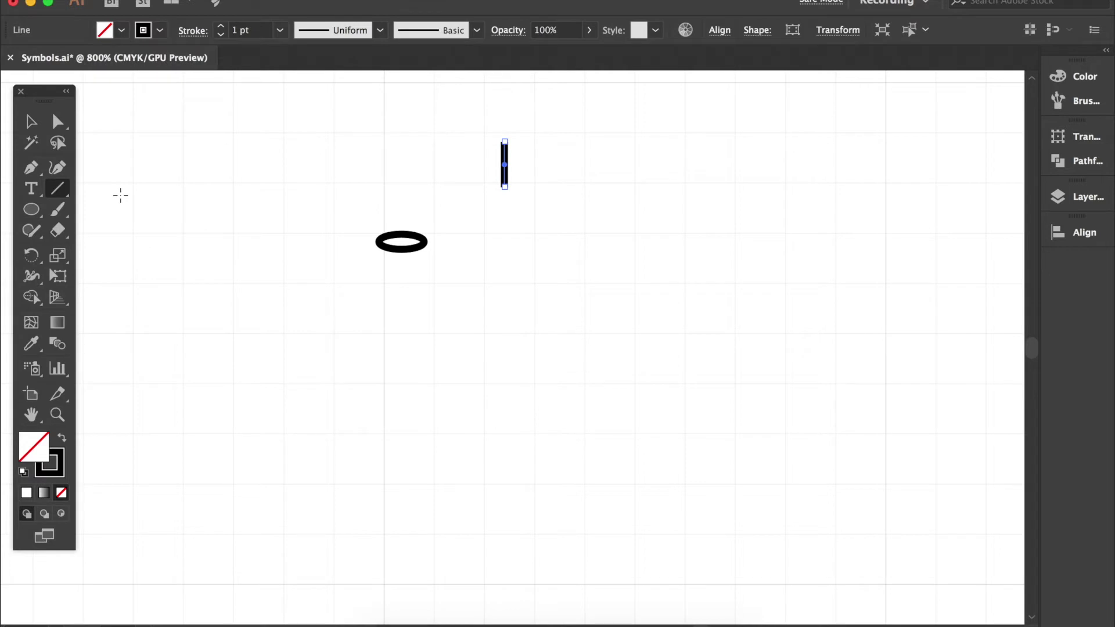
# - Draw a 0.07 in horizontal line at 0° below it
pyautogui.click(483, 220)
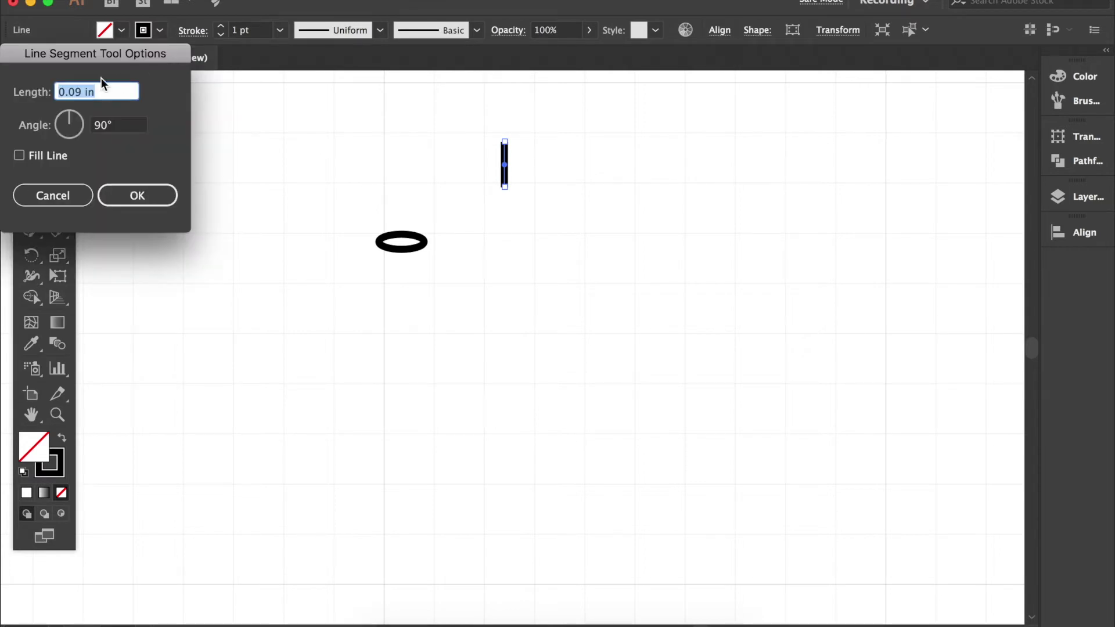
pyautogui.click(82, 92)
pyautogui.press('BackSpace')
pyautogui.write('7')
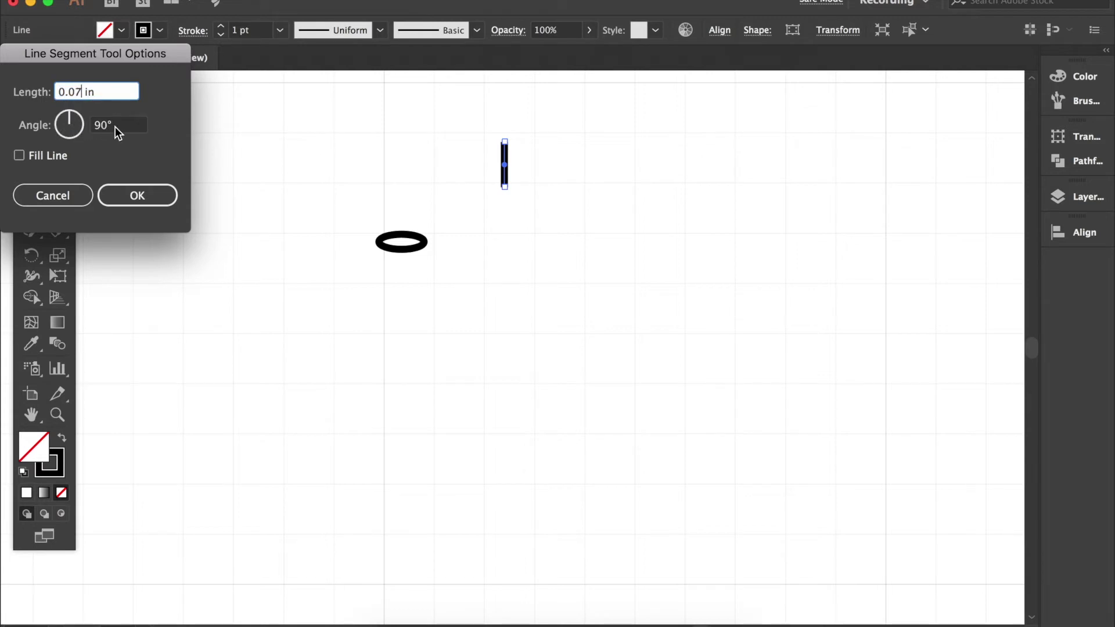
pyautogui.click(90, 126)
pyautogui.write('0')
pyautogui.click(119, 192)
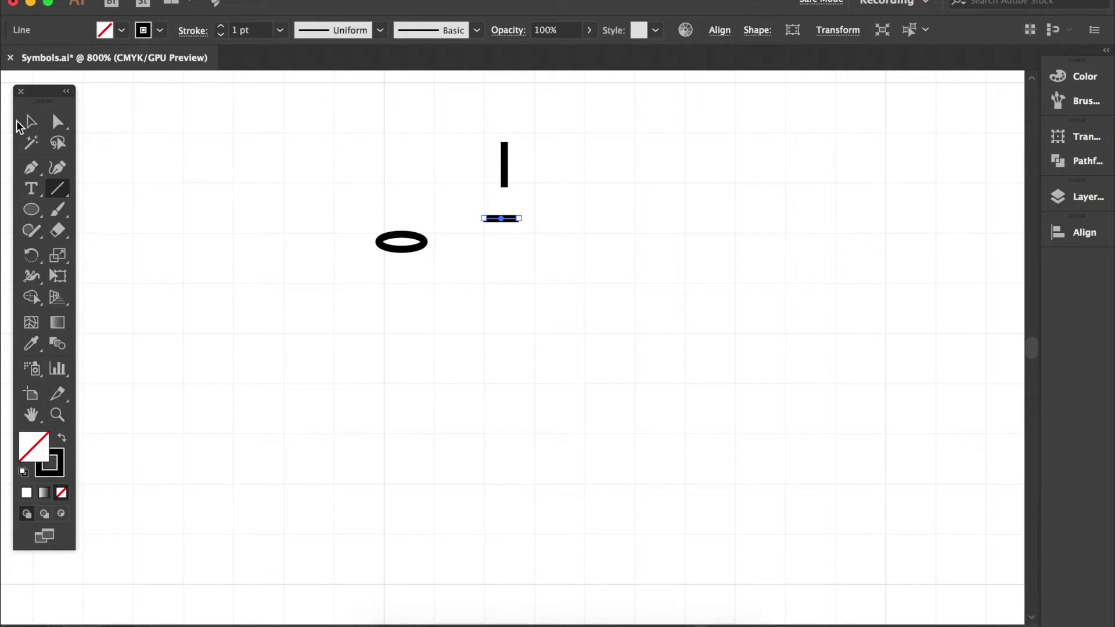
pyautogui.click(30, 121)
# - Centre both lines horizontally and vertically on each other and group them into a cross
pyautogui.moveTo(471, 122); pyautogui.dragTo(579, 308)
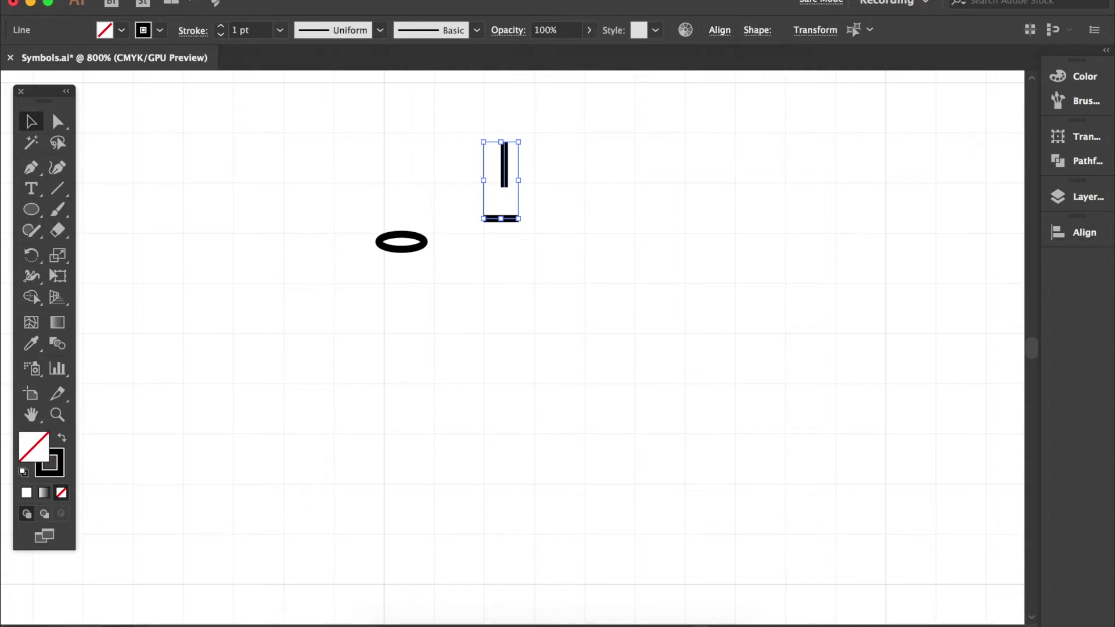
pyautogui.click(468, 1)
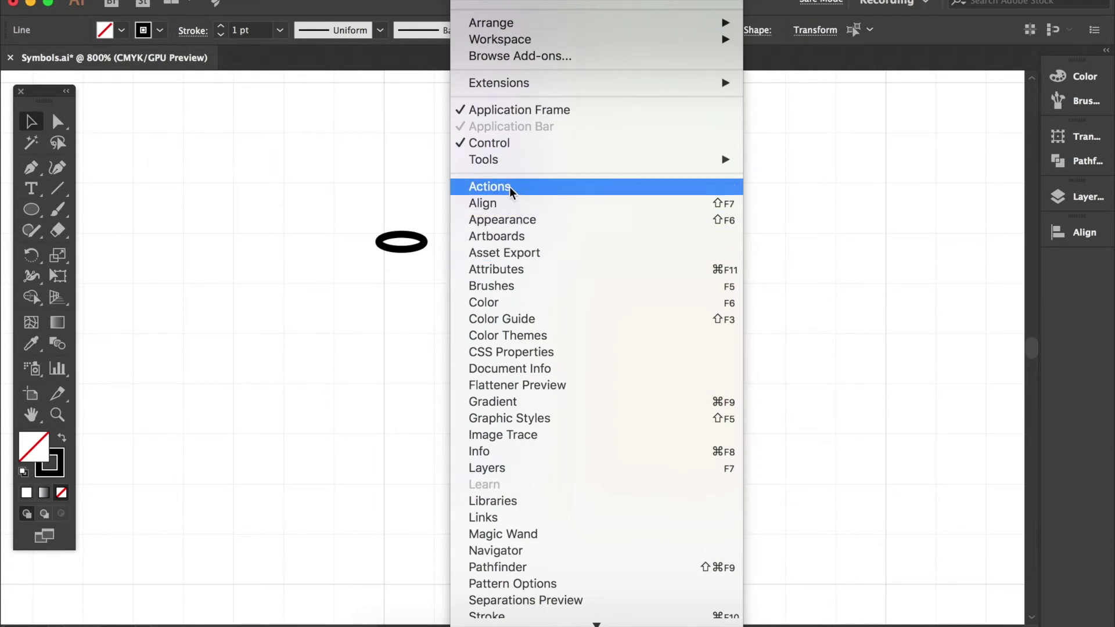
pyautogui.click(903, 170)
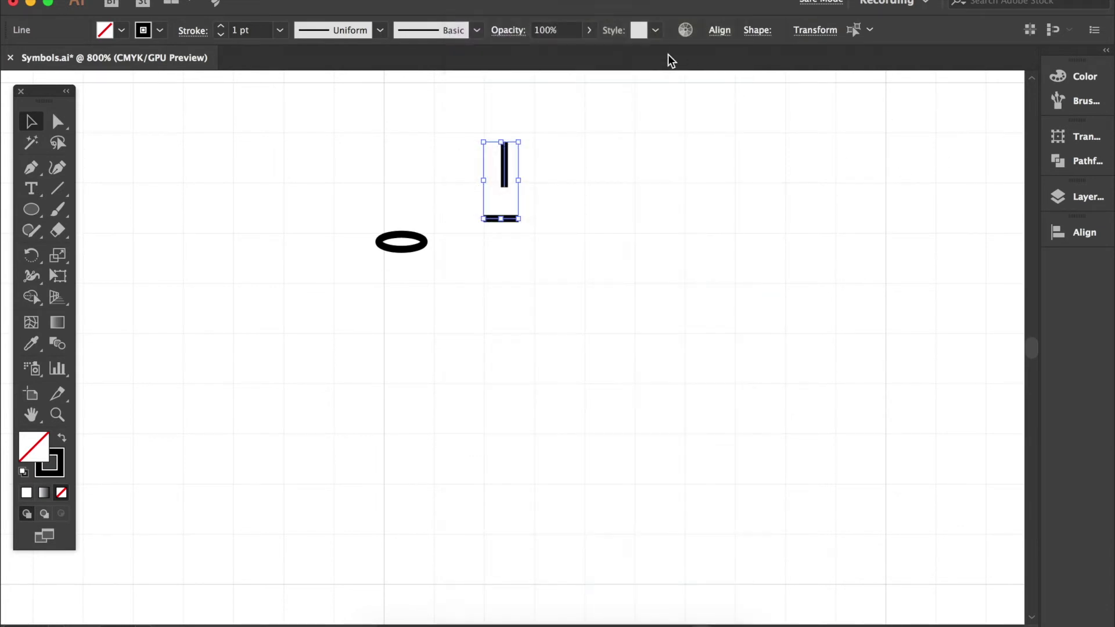
pyautogui.click(720, 30)
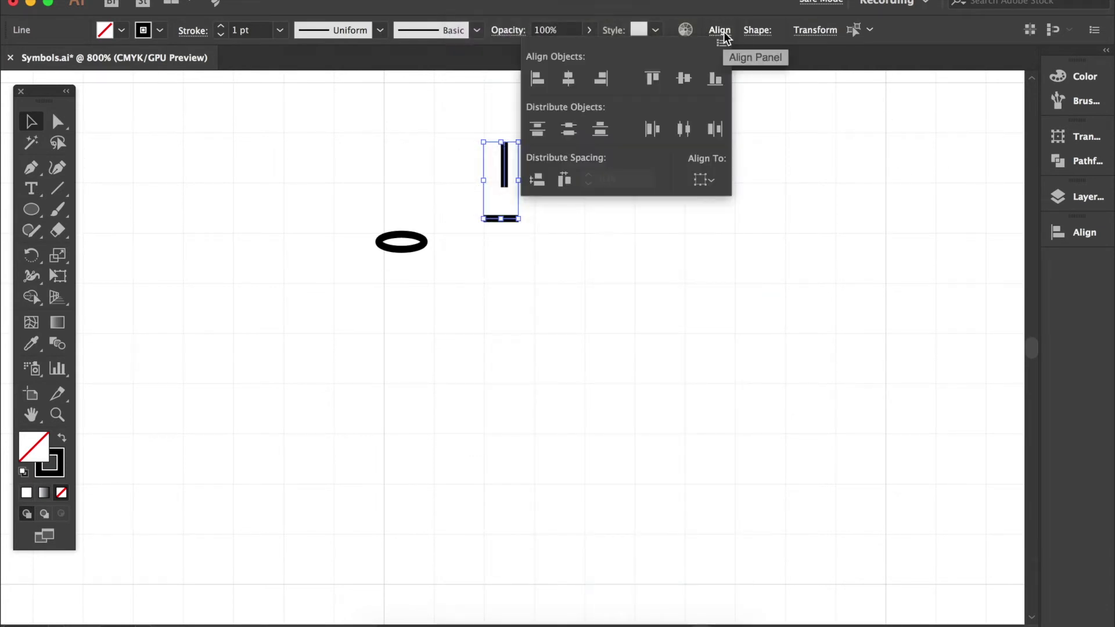
pyautogui.click(569, 81)
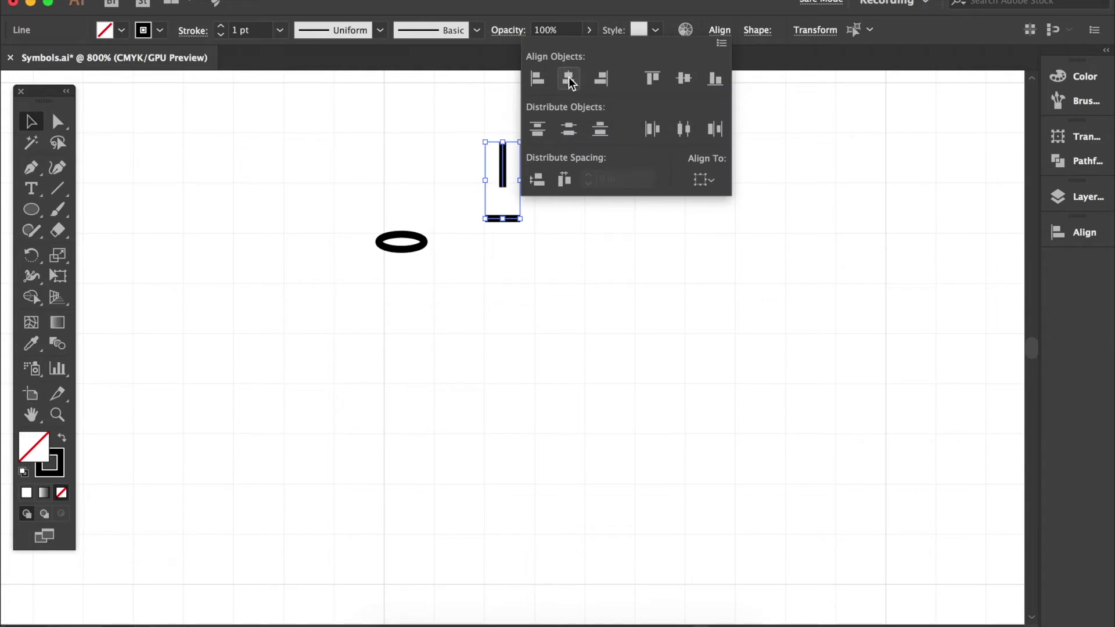
pyautogui.click(685, 82)
pyautogui.click(644, 265)
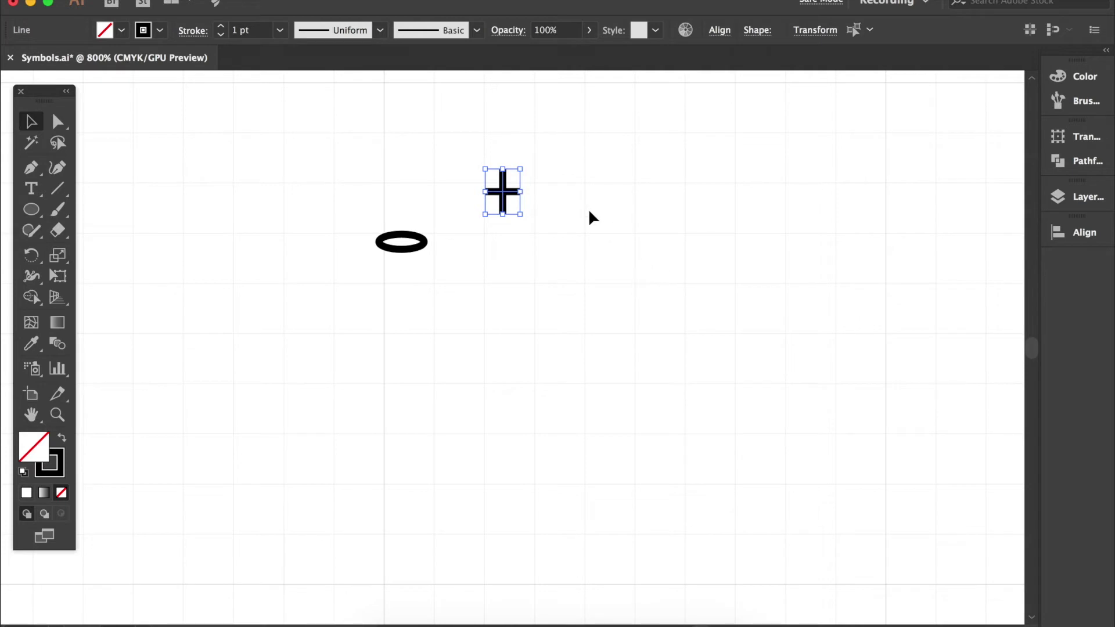
pyautogui.press('super+g')
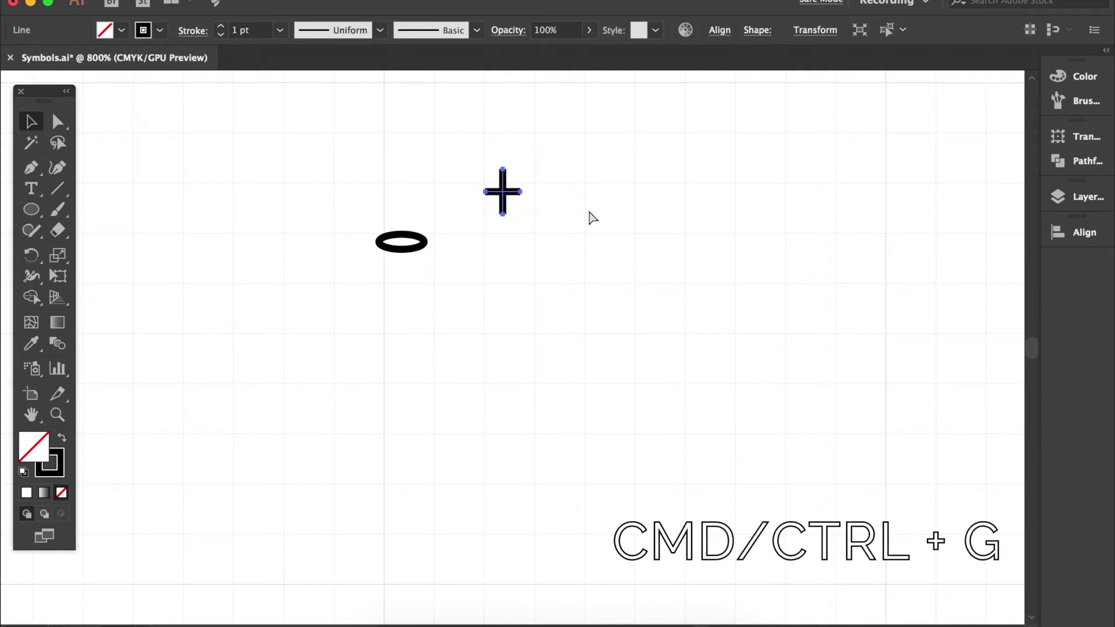
# - Move the grouped cross down beside the chain ellipse
pyautogui.click(574, 206)
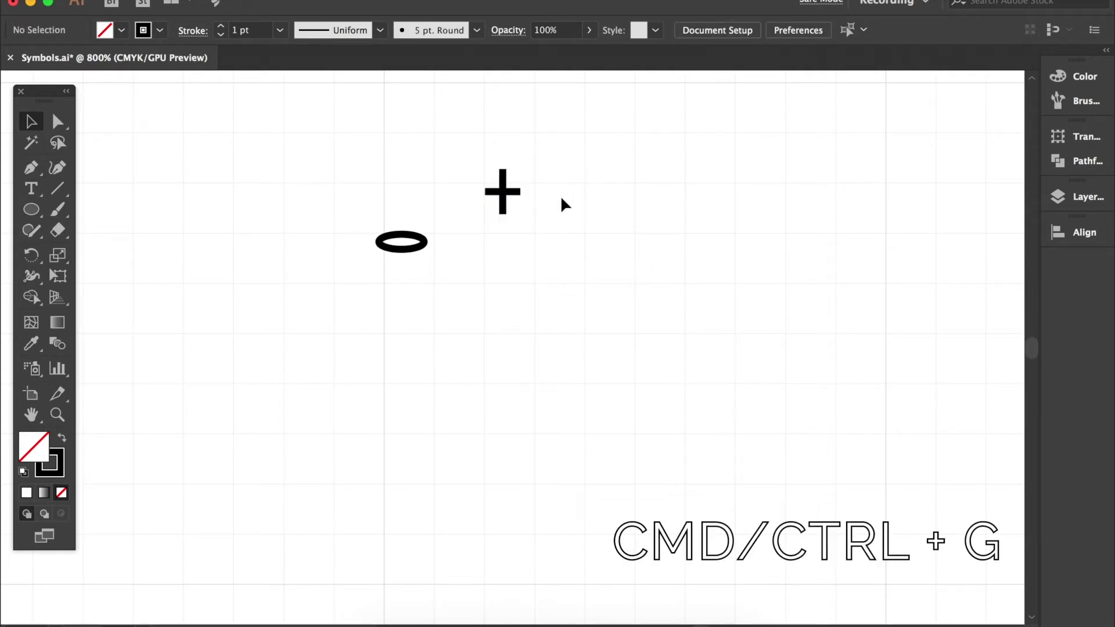
pyautogui.click(501, 180)
pyautogui.moveTo(502, 180); pyautogui.dragTo(475, 220)
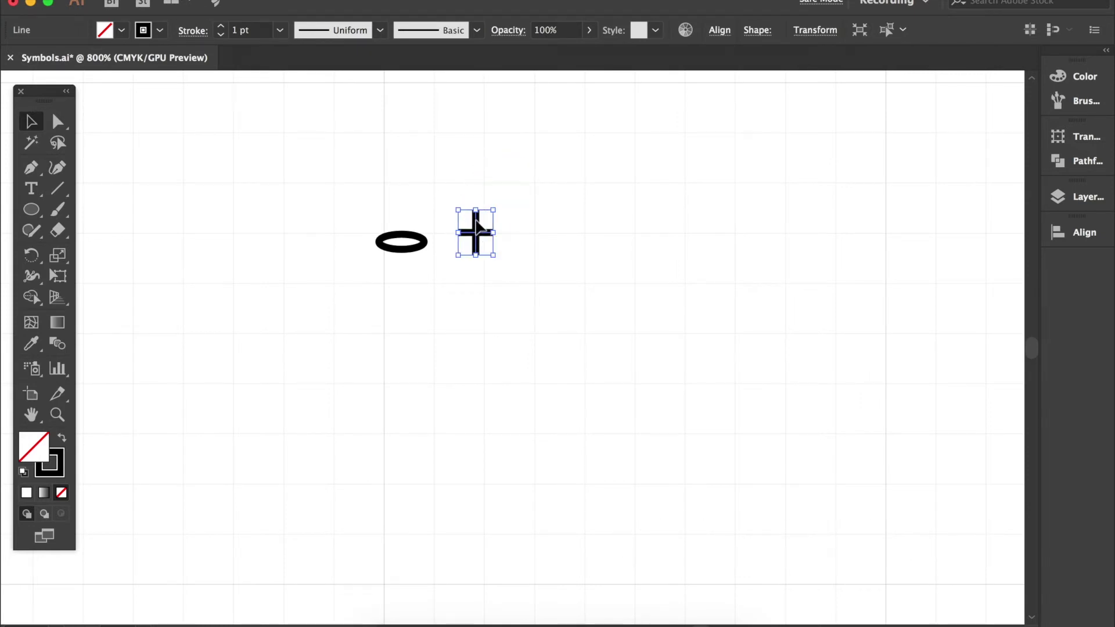
pyautogui.click(452, 222)
pyautogui.click(519, 242)
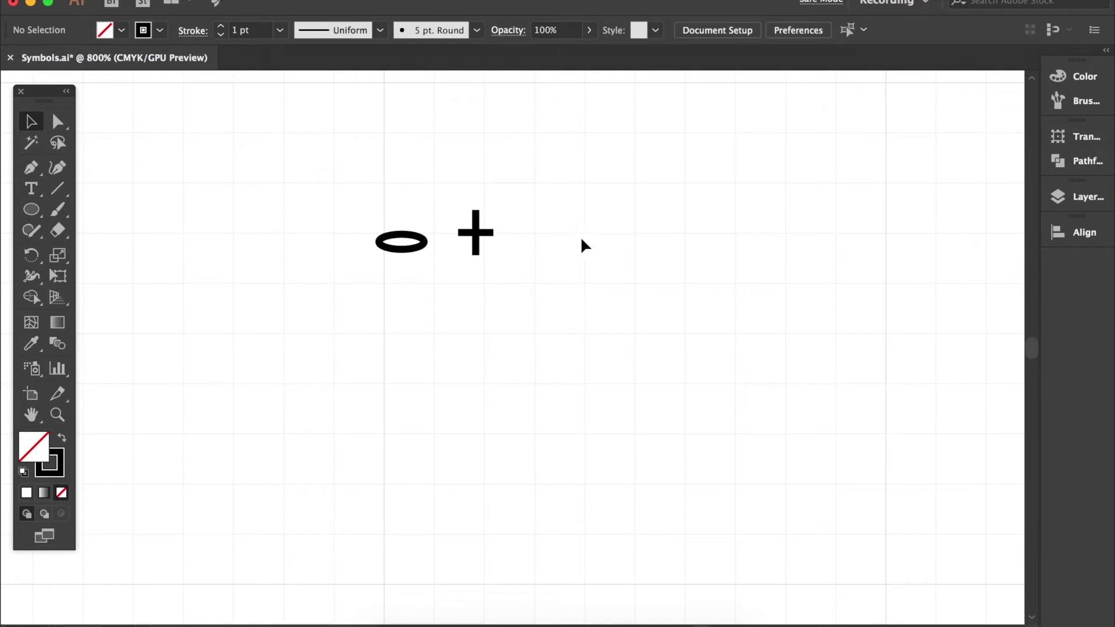
# - Draw a 0.09 in horizontal line at the upper right
pyautogui.click(57, 188)
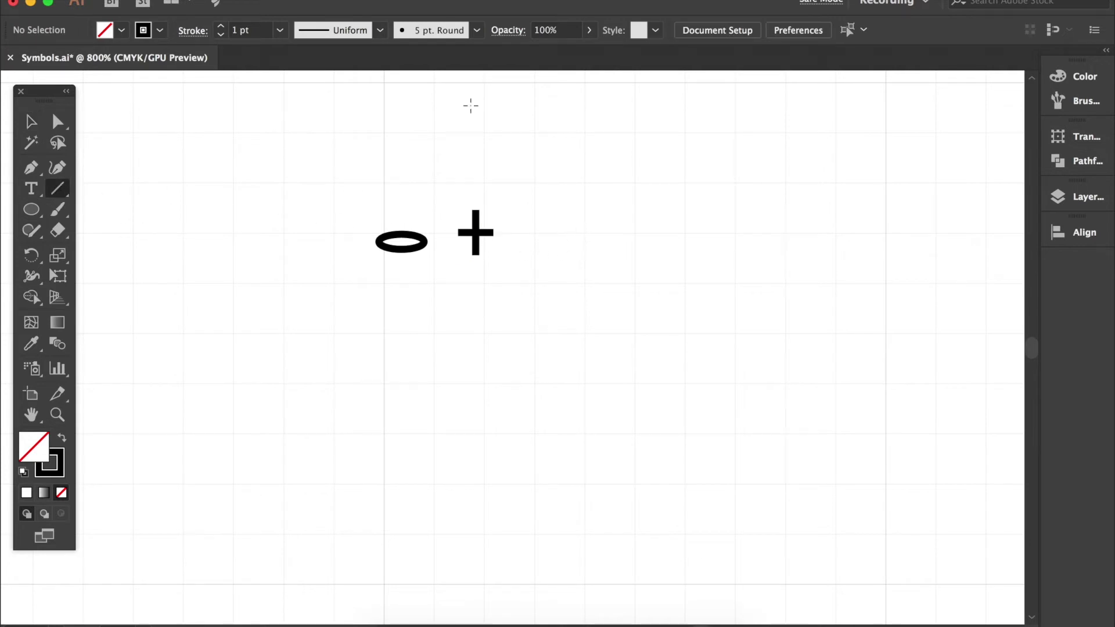
pyautogui.click(573, 174)
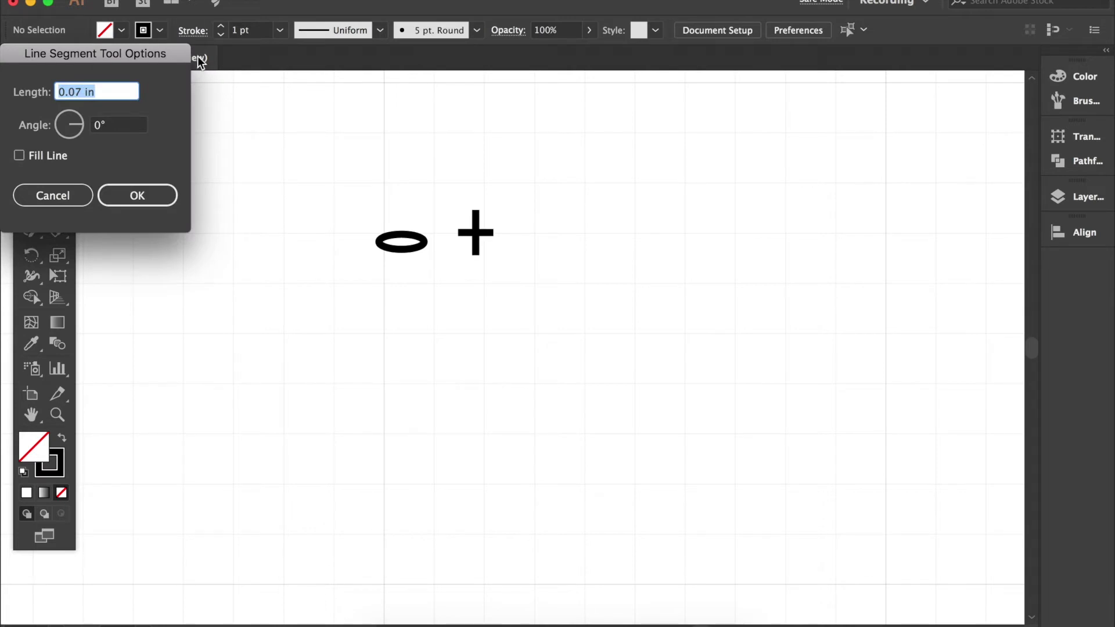
pyautogui.click(80, 91)
pyautogui.press('BackSpace')
pyautogui.write('9')
pyautogui.click(148, 197)
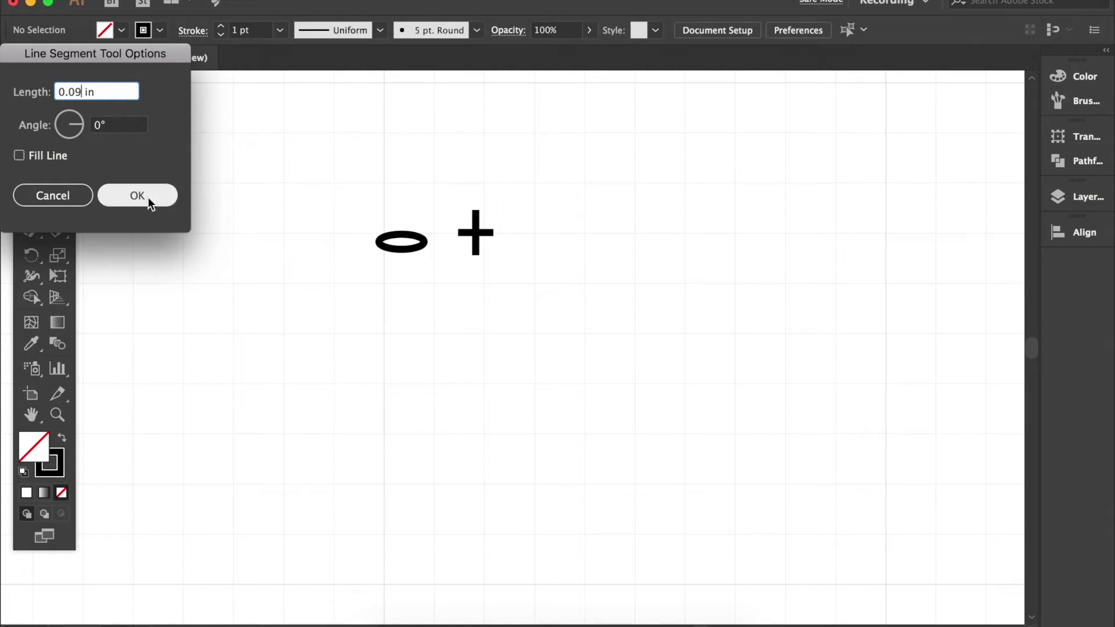
pyautogui.click(148, 197)
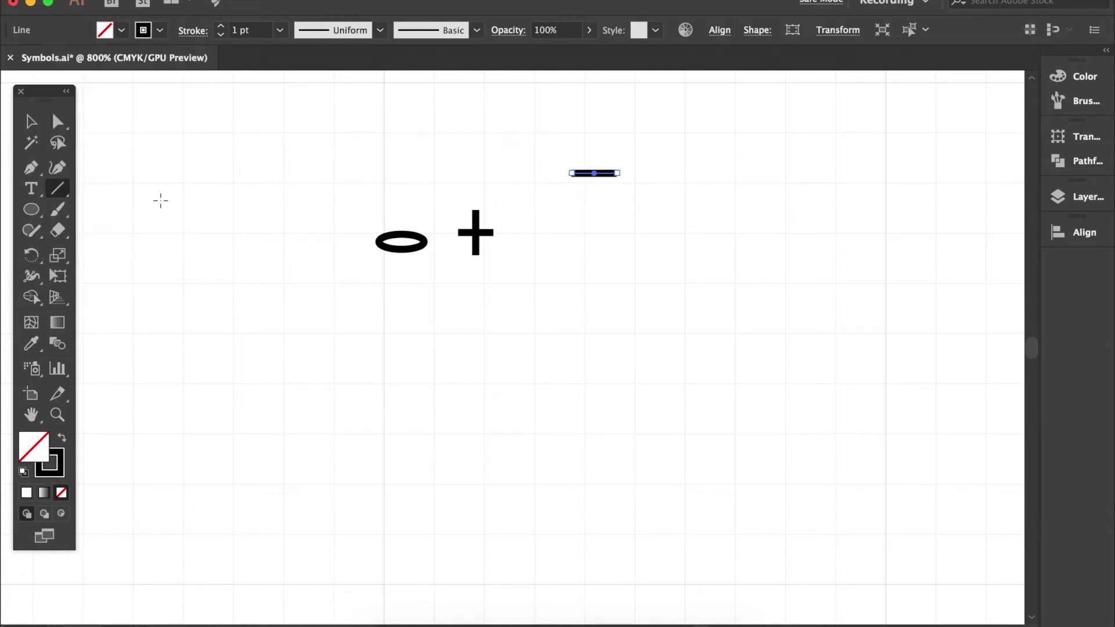
pyautogui.press('v')
# - Duplicate the horizontal line by Alt-dragging copies to the right
pyautogui.click(593, 242)
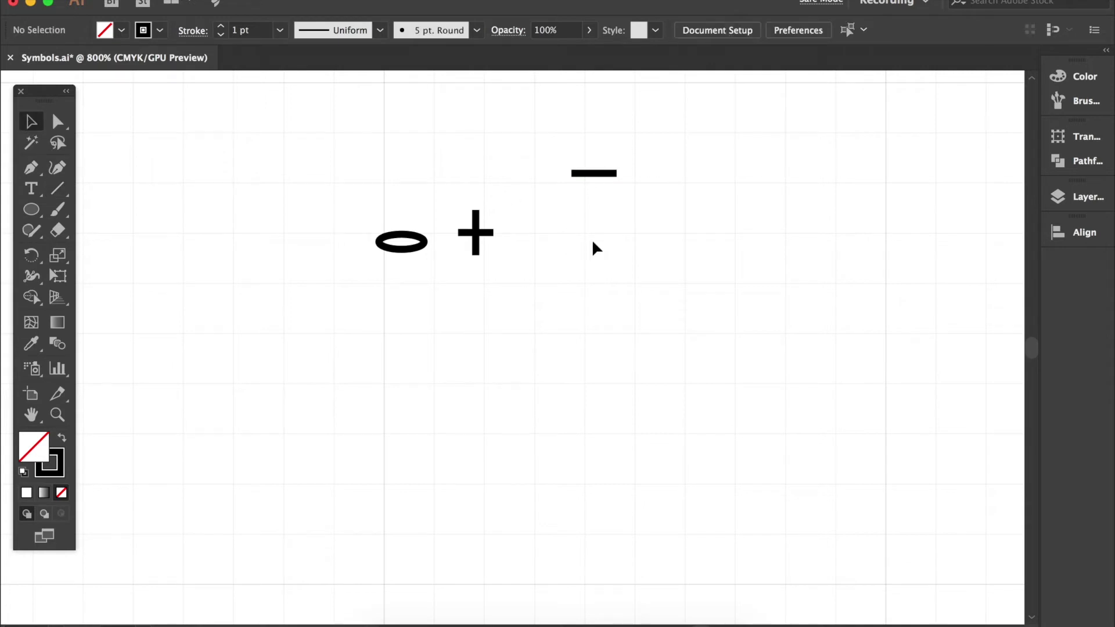
pyautogui.click(598, 174)
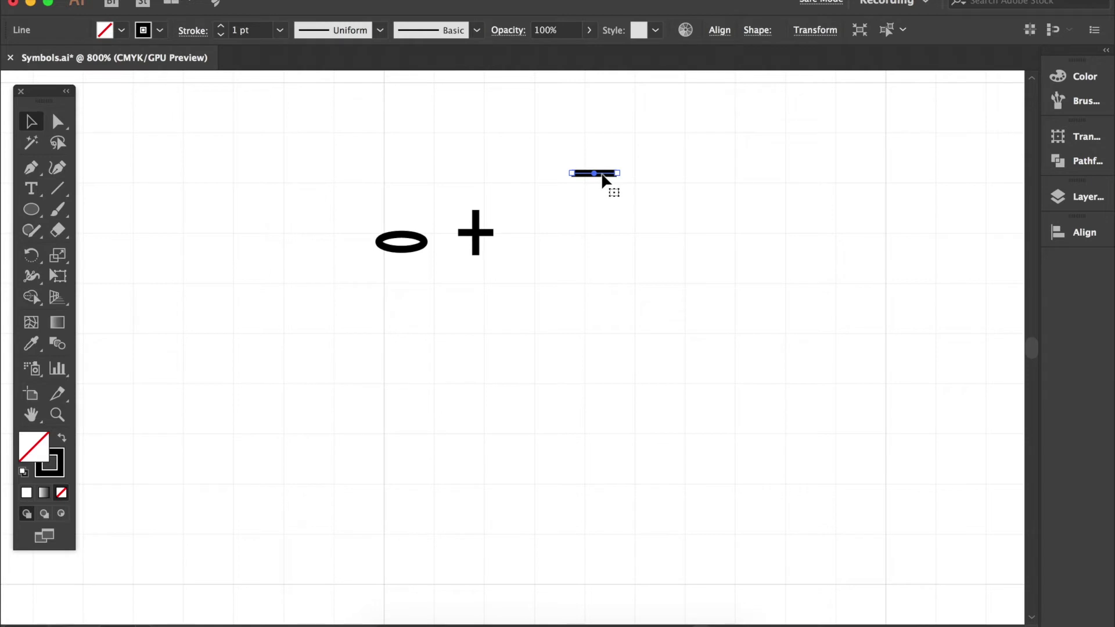
pyautogui.moveTo(604, 180); pyautogui.dragTo(791, 165)
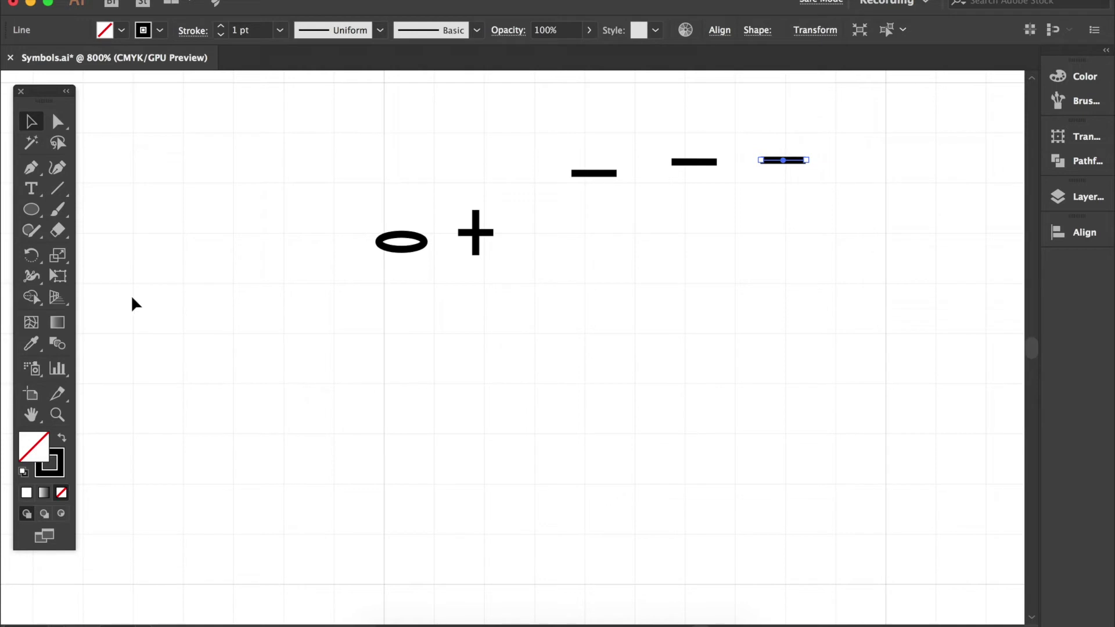
pyautogui.press('\\')
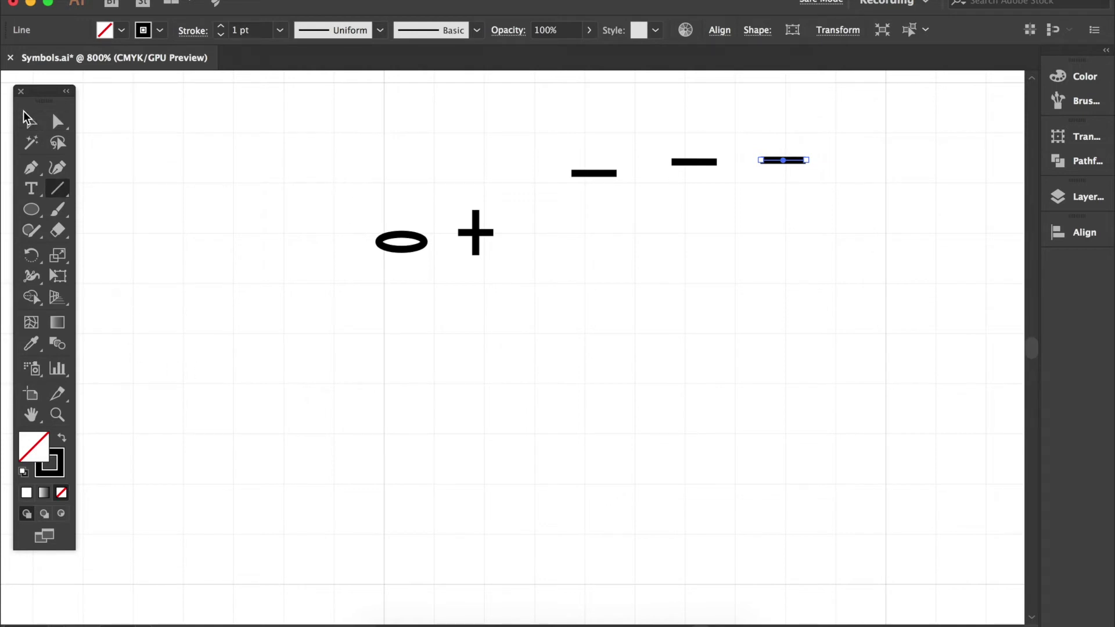
# - Draw a 0.2 in vertical line at 90° near the first dash
pyautogui.press('v')
pyautogui.click(308, 111)
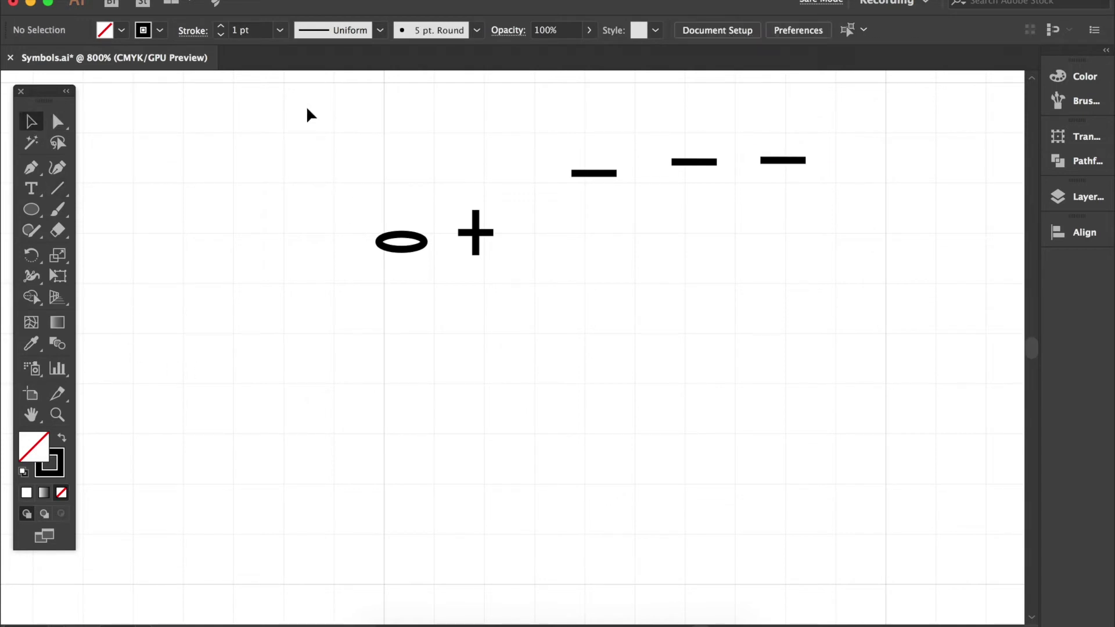
pyautogui.click(58, 187)
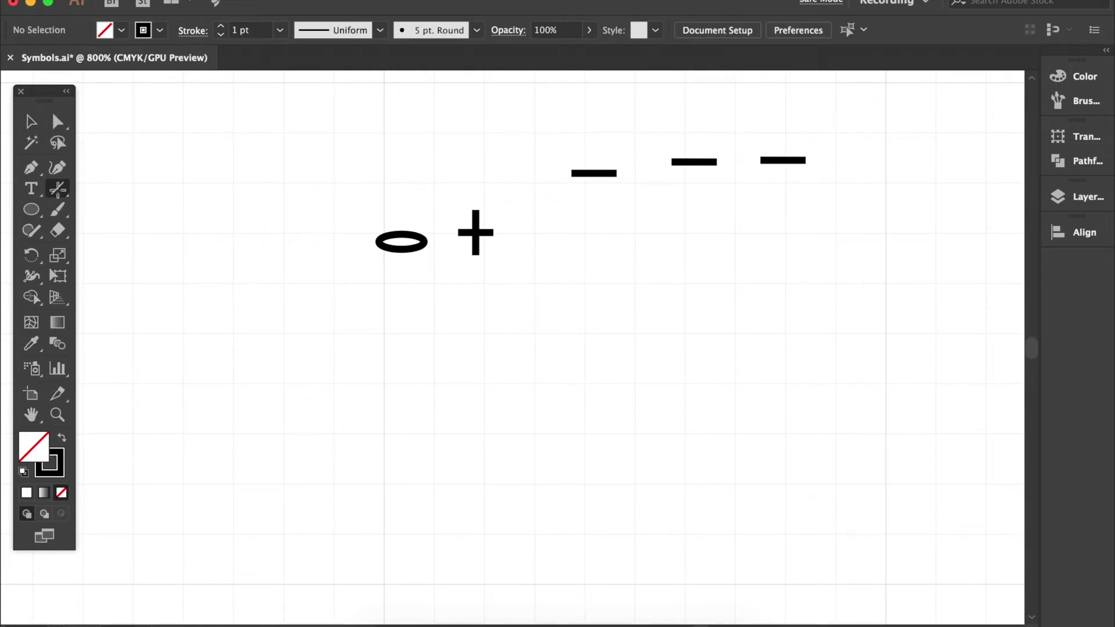
pyautogui.click(584, 203)
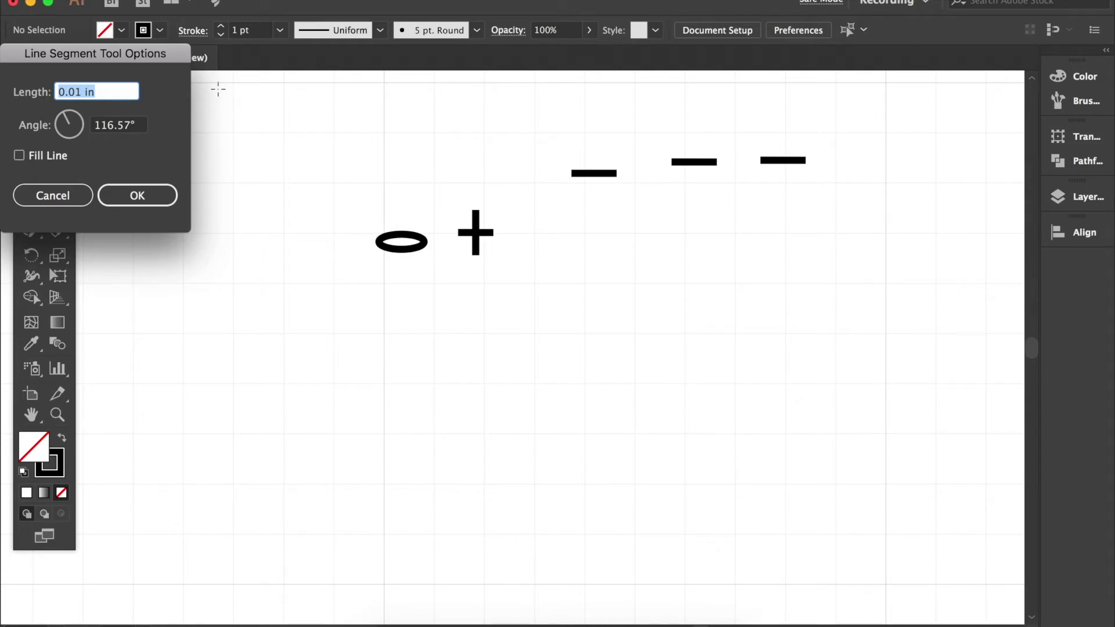
pyautogui.click(77, 96)
pyautogui.press('BackSpace')
pyautogui.press('BackSpace')
pyautogui.write('2')
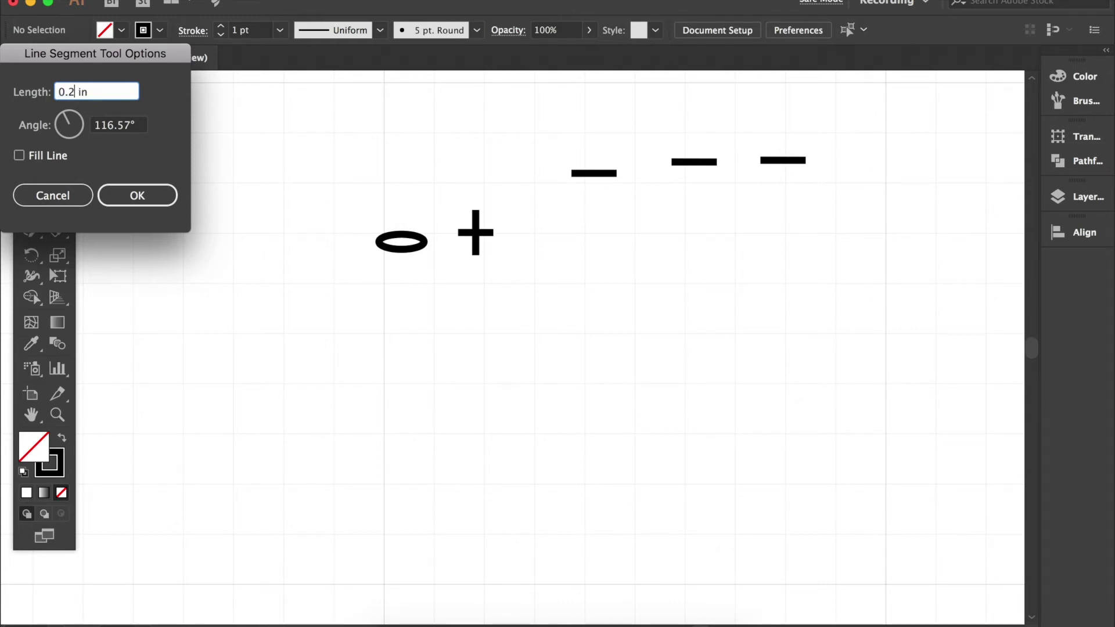
pyautogui.click(91, 124)
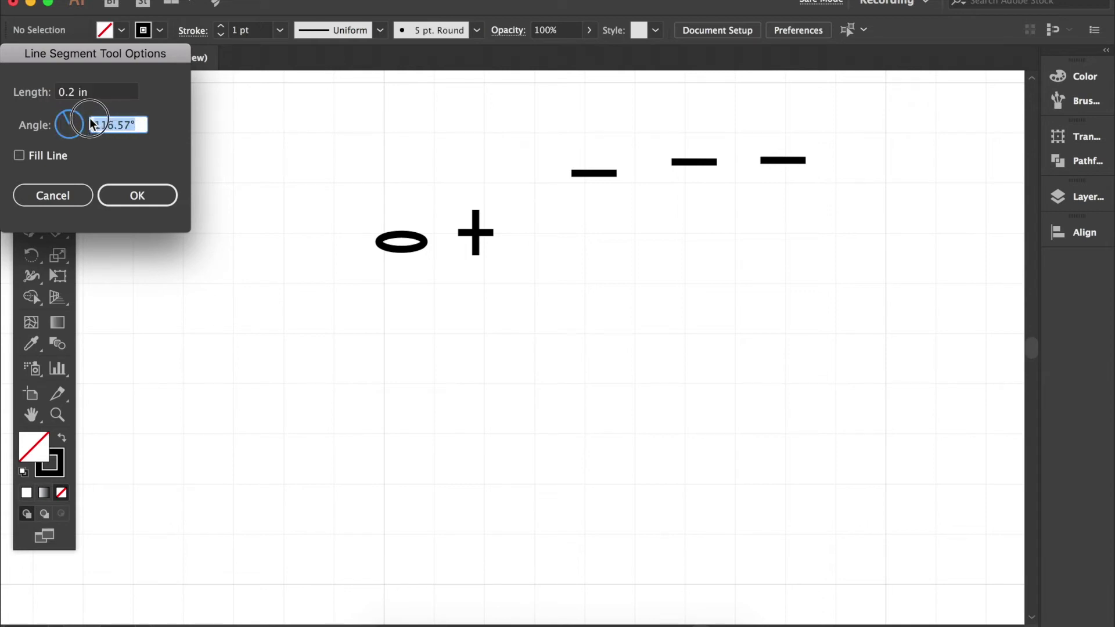
pyautogui.write('90')
pyautogui.click(128, 194)
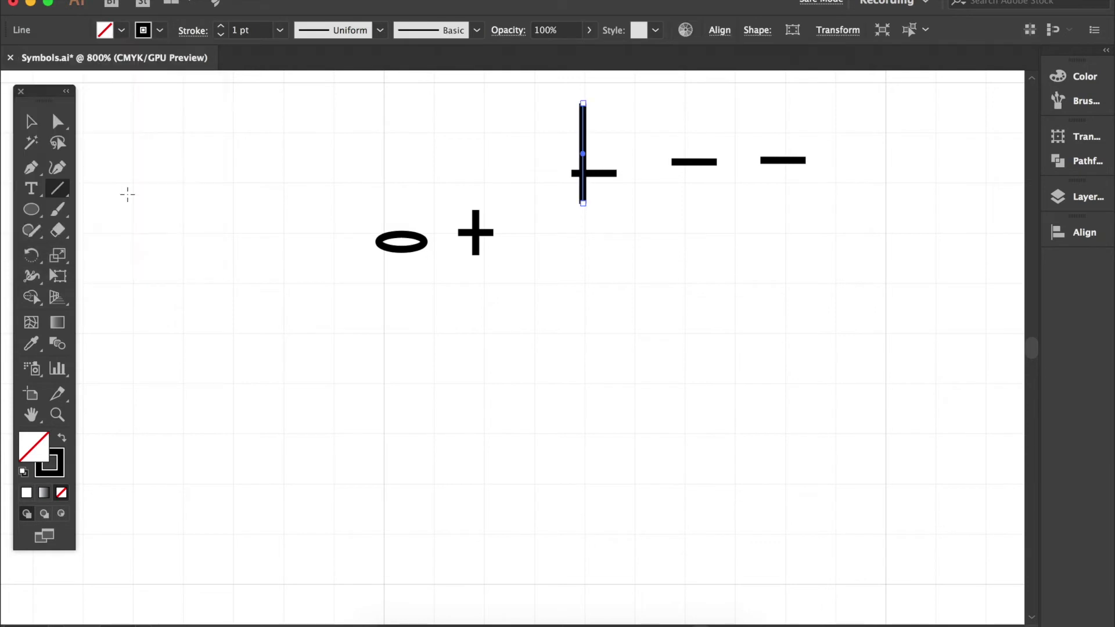
# - Align the stem and first dash by horizontal centre and top to form a T
pyautogui.click(31, 121)
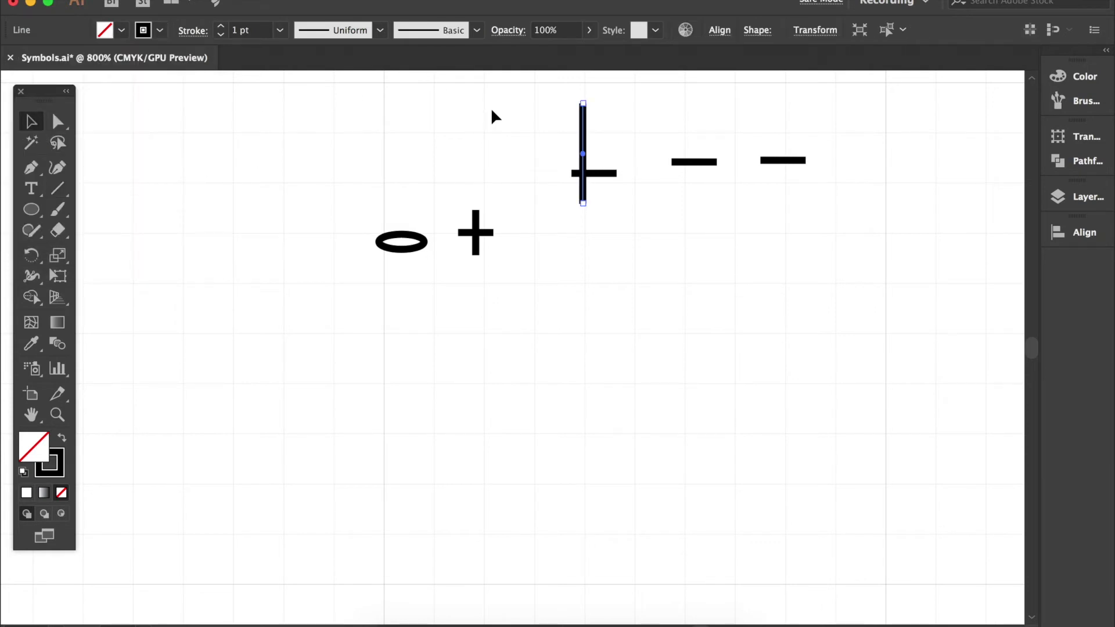
pyautogui.moveTo(564, 156); pyautogui.dragTo(632, 232)
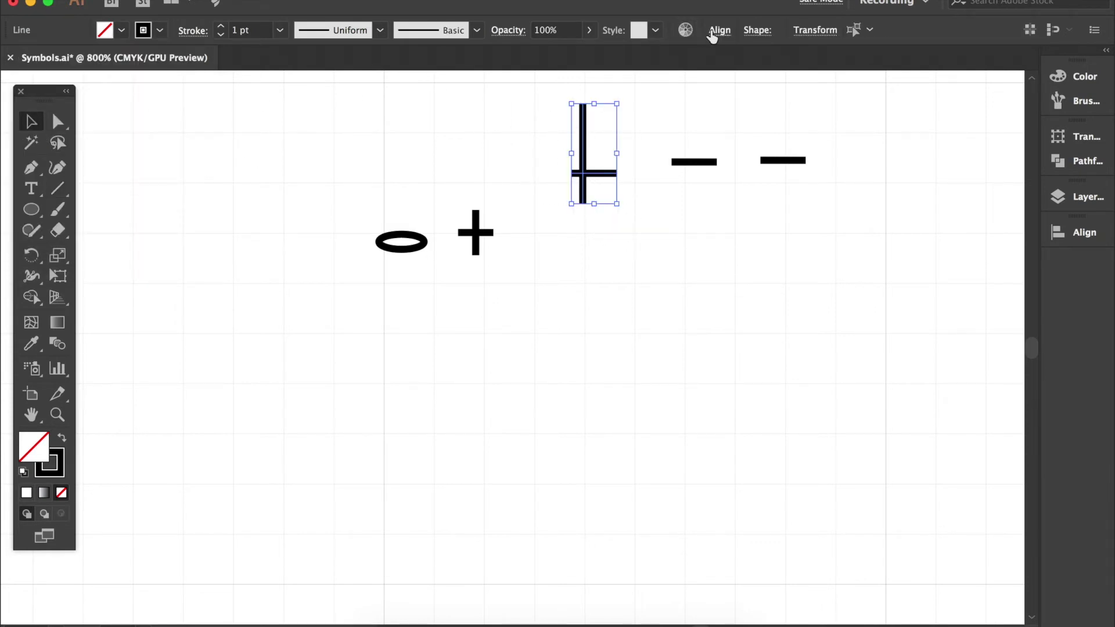
pyautogui.click(713, 35)
pyautogui.click(569, 80)
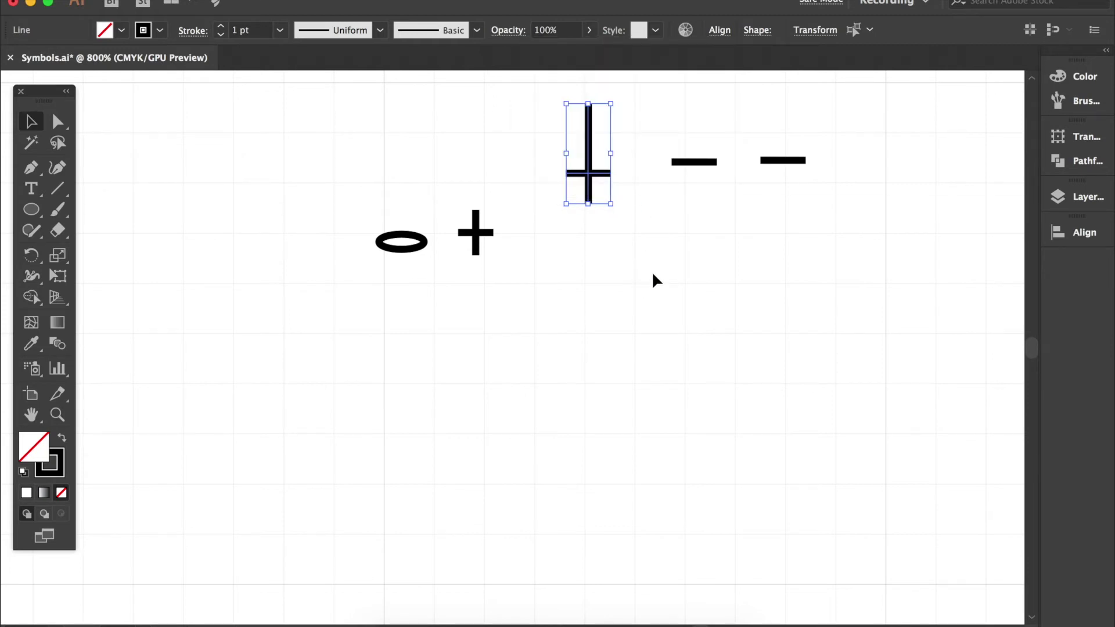
pyautogui.click(721, 32)
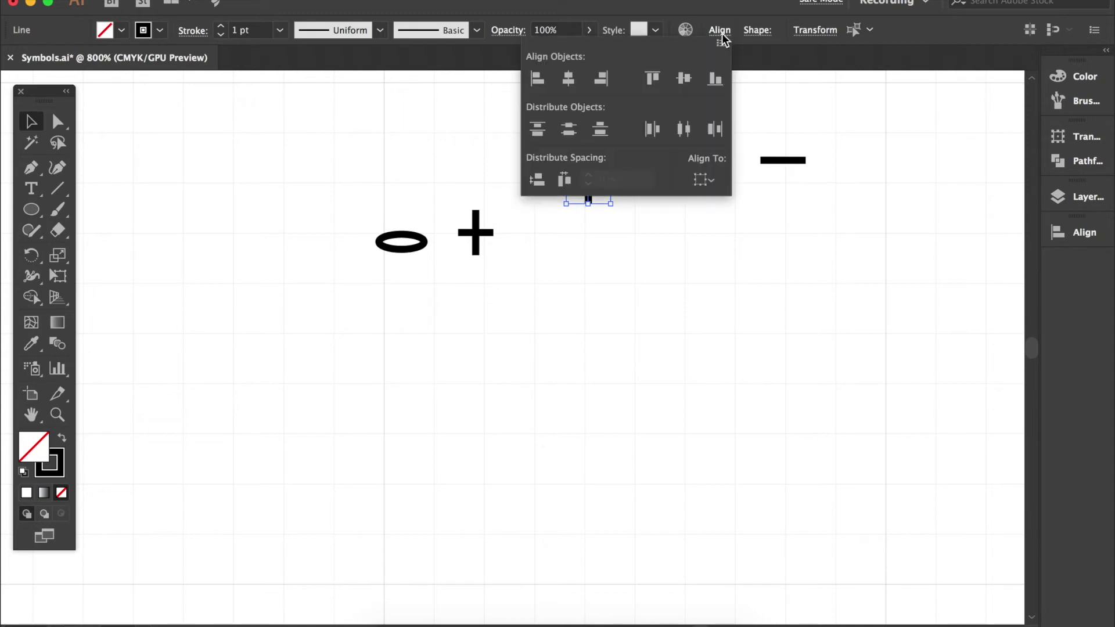
pyautogui.click(655, 78)
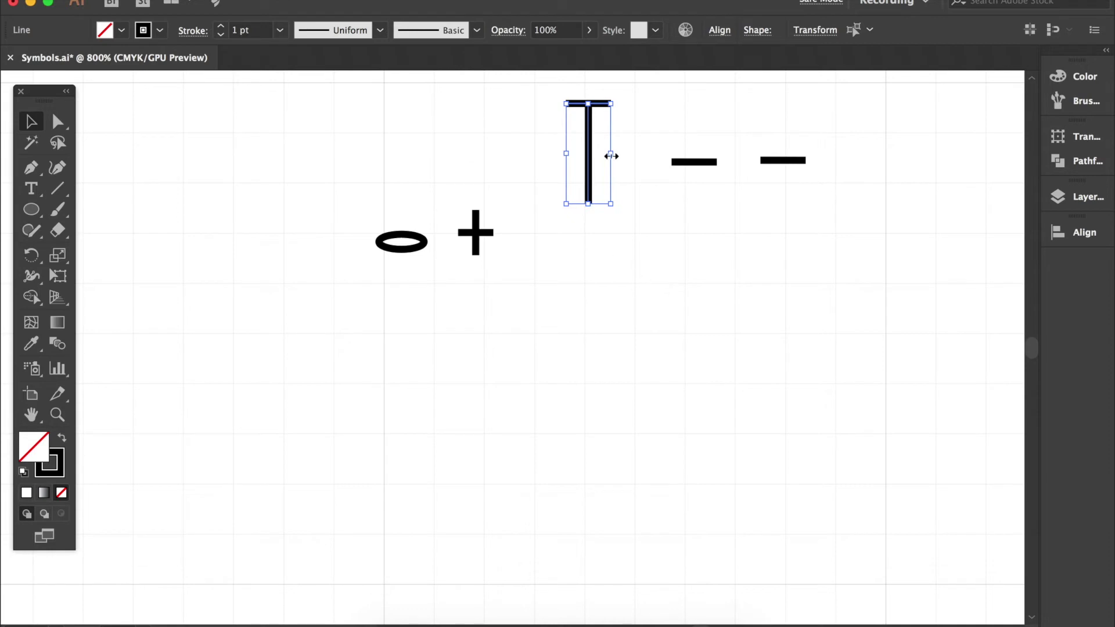
pyautogui.click(687, 228)
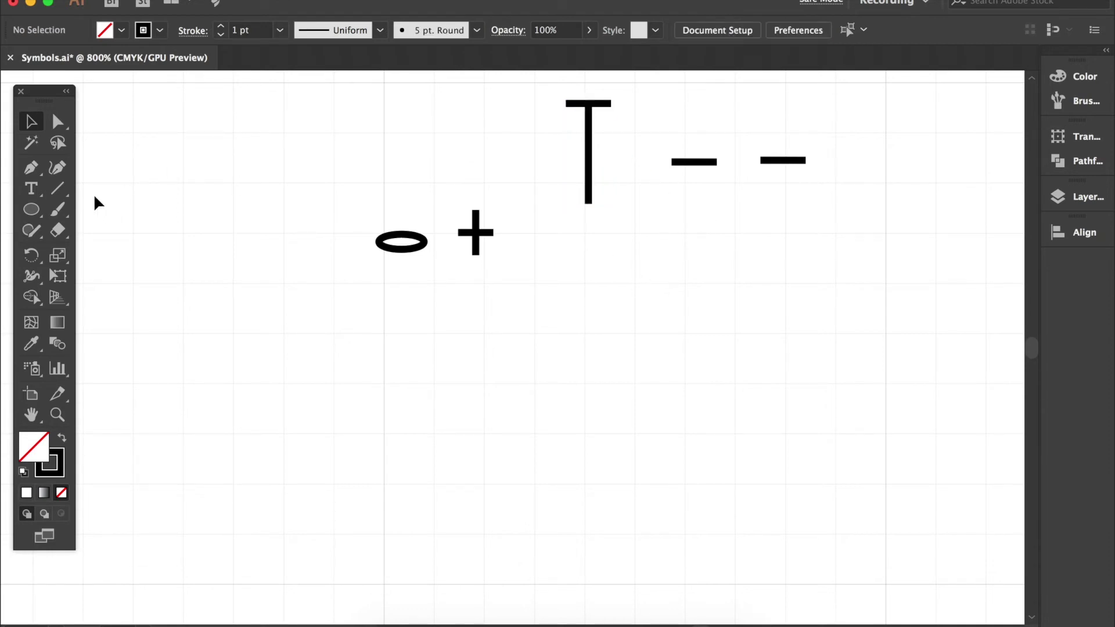
# - Draw a 0.3 in vertical line through the second dash
pyautogui.click(56, 188)
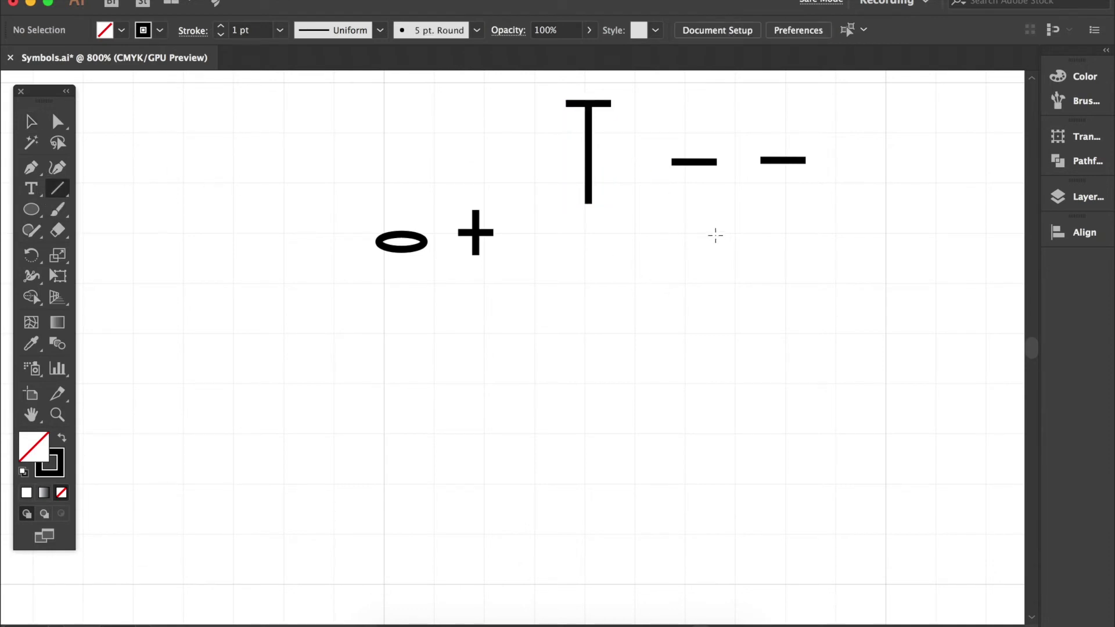
pyautogui.click(686, 206)
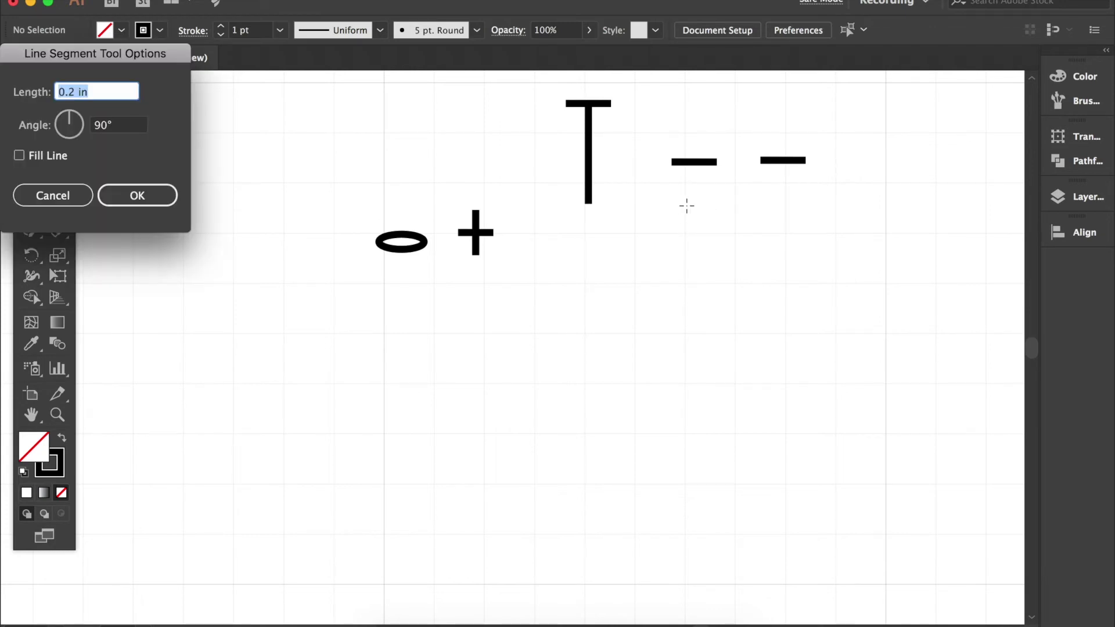
pyautogui.click(74, 92)
pyautogui.press('BackSpace')
pyautogui.write('3')
pyautogui.click(127, 196)
# - Centre the 0.3 in stem under the second dash and align their tops
pyautogui.scroll(2, 506, 237)
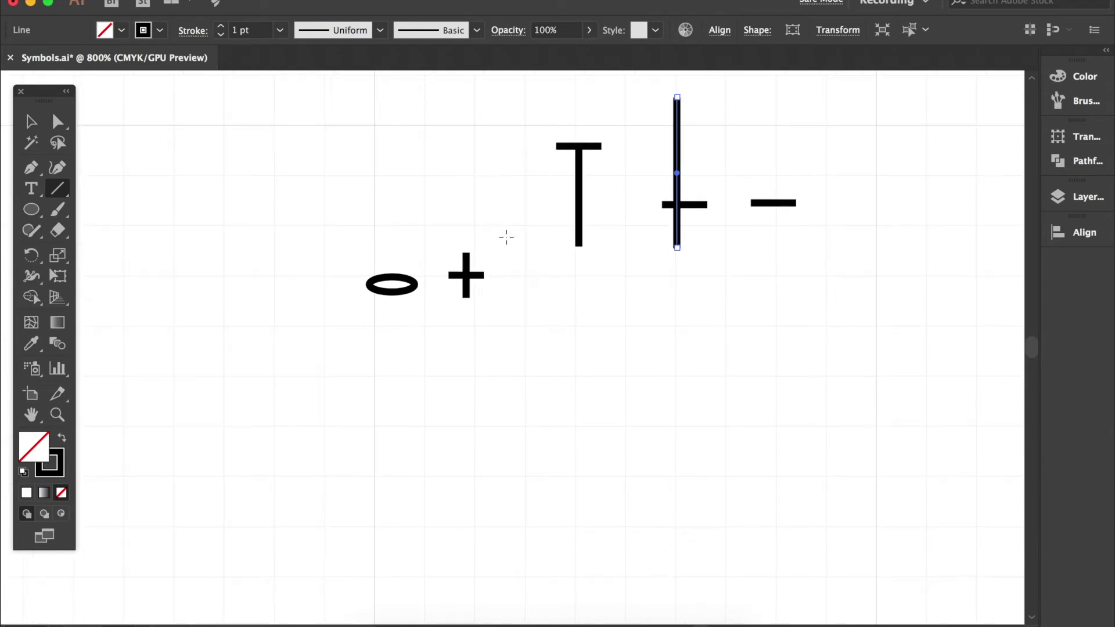
pyautogui.click(32, 121)
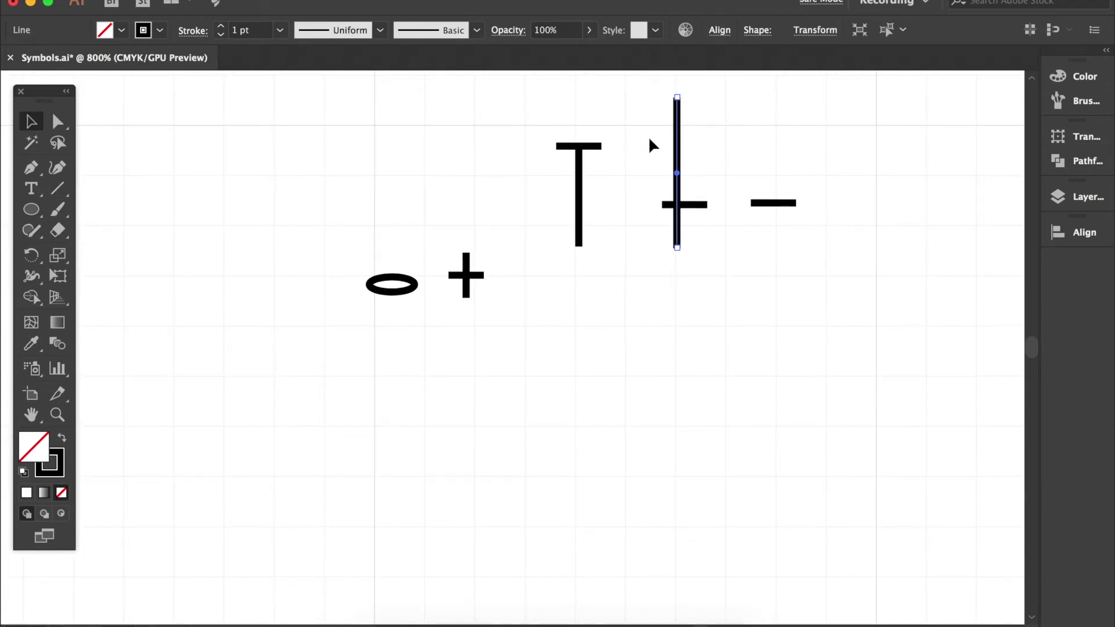
pyautogui.moveTo(648, 139); pyautogui.dragTo(699, 252)
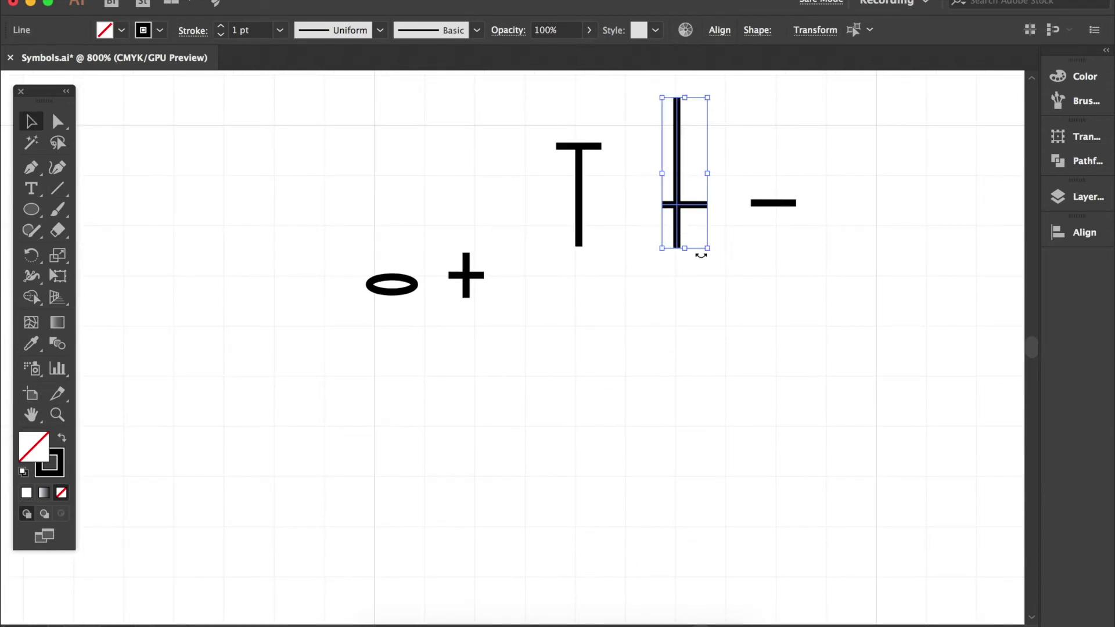
pyautogui.click(719, 30)
pyautogui.click(574, 80)
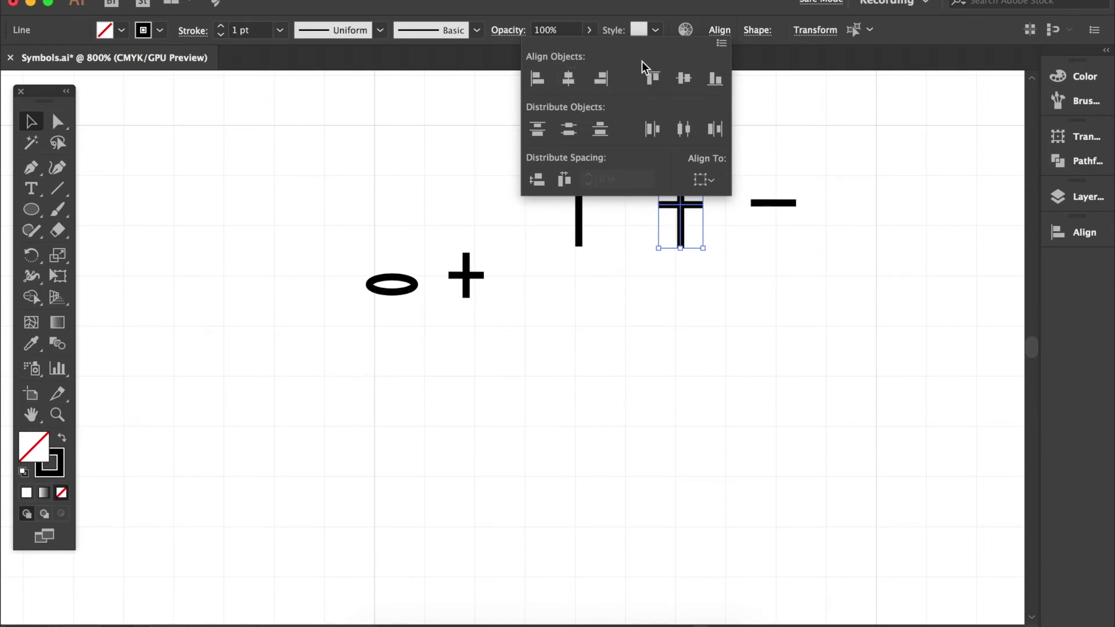
pyautogui.click(652, 78)
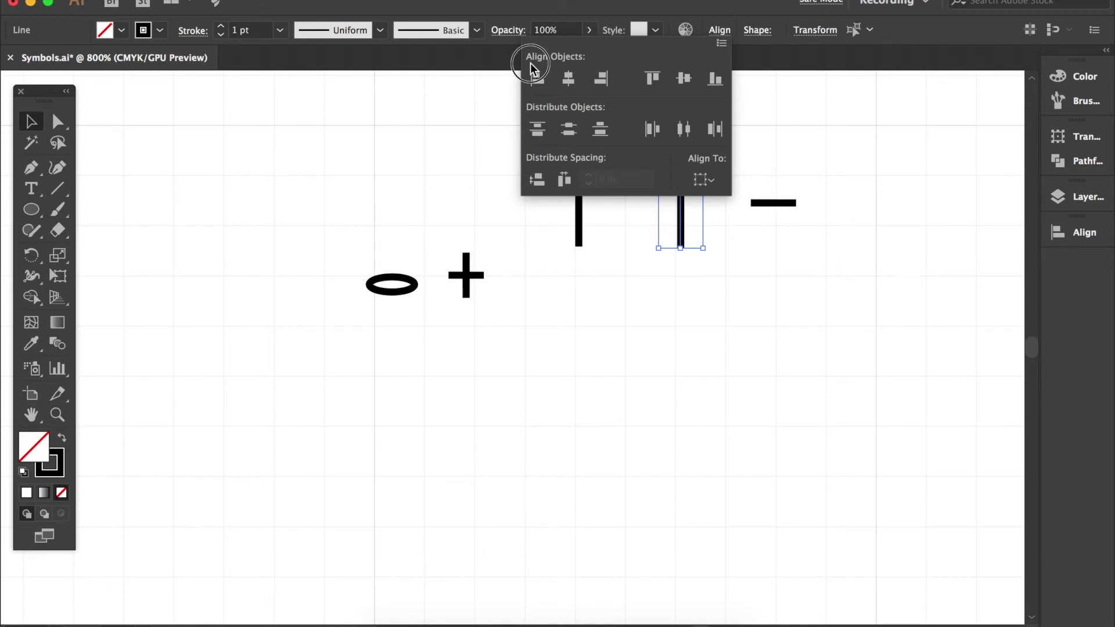
pyautogui.click(799, 315)
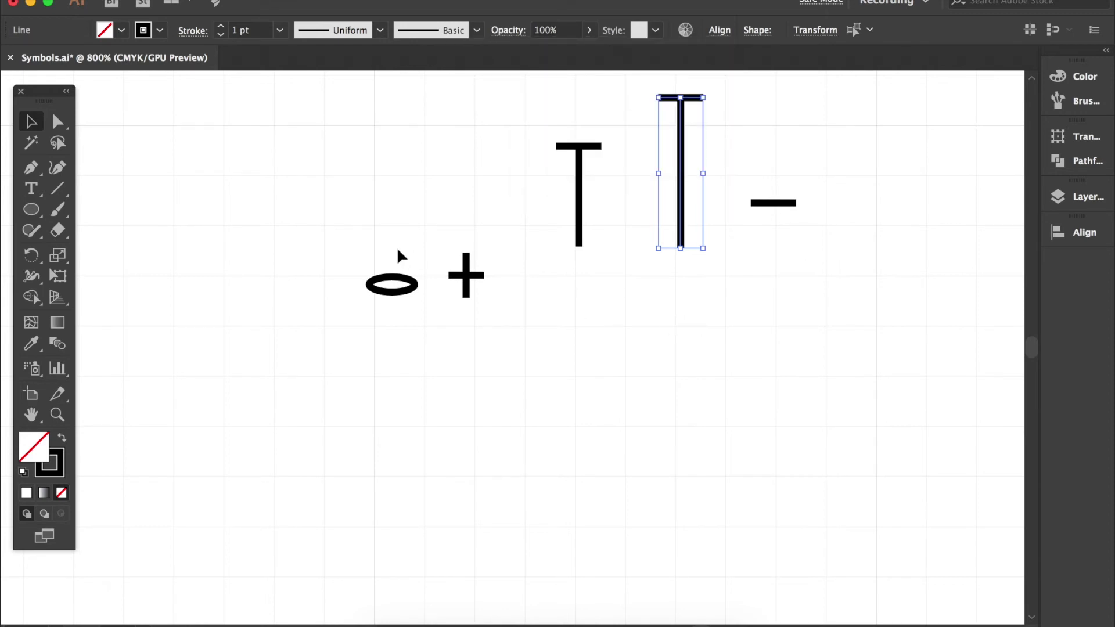
pyautogui.click(57, 188)
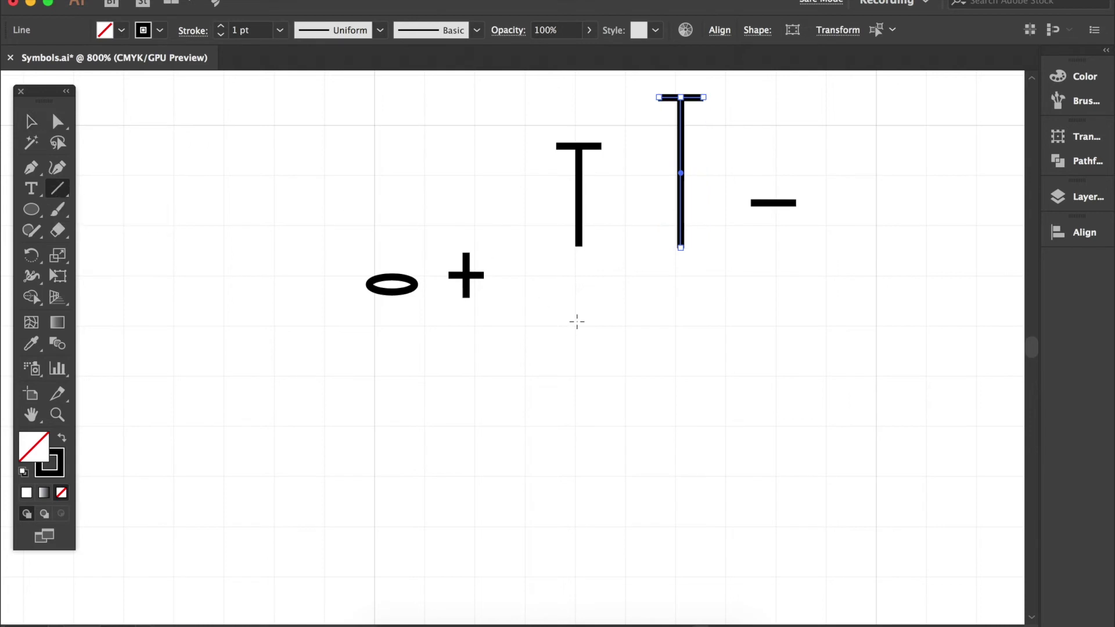
# - Draw a 0.04 in line at 0° below the taller T, then select it
pyautogui.click(657, 287)
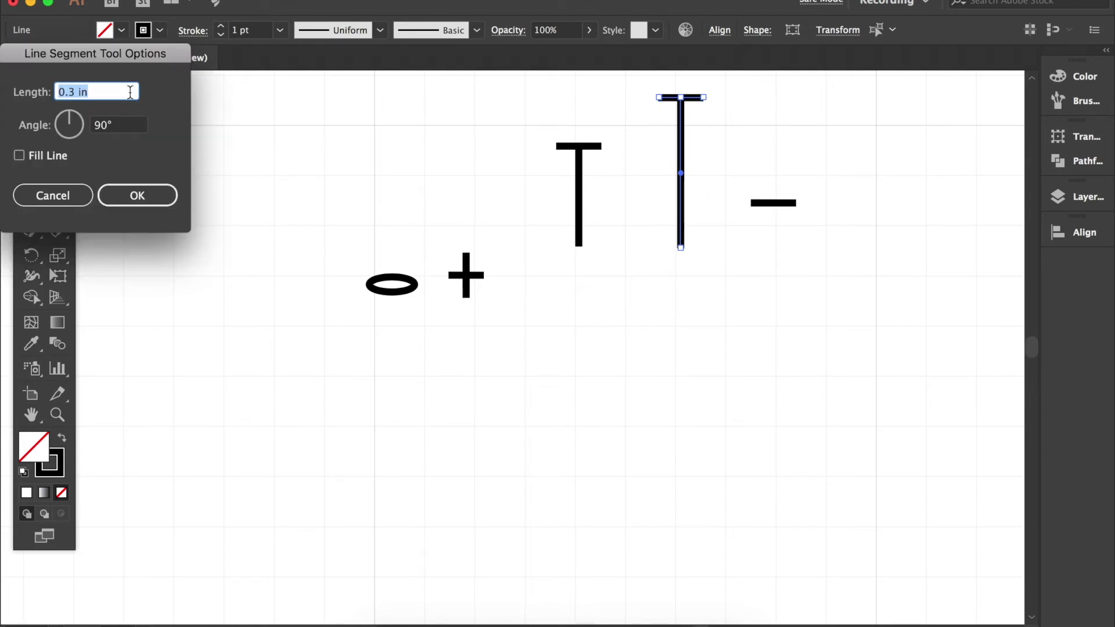
pyautogui.click(72, 91)
pyautogui.press('BackSpace')
pyautogui.write('04')
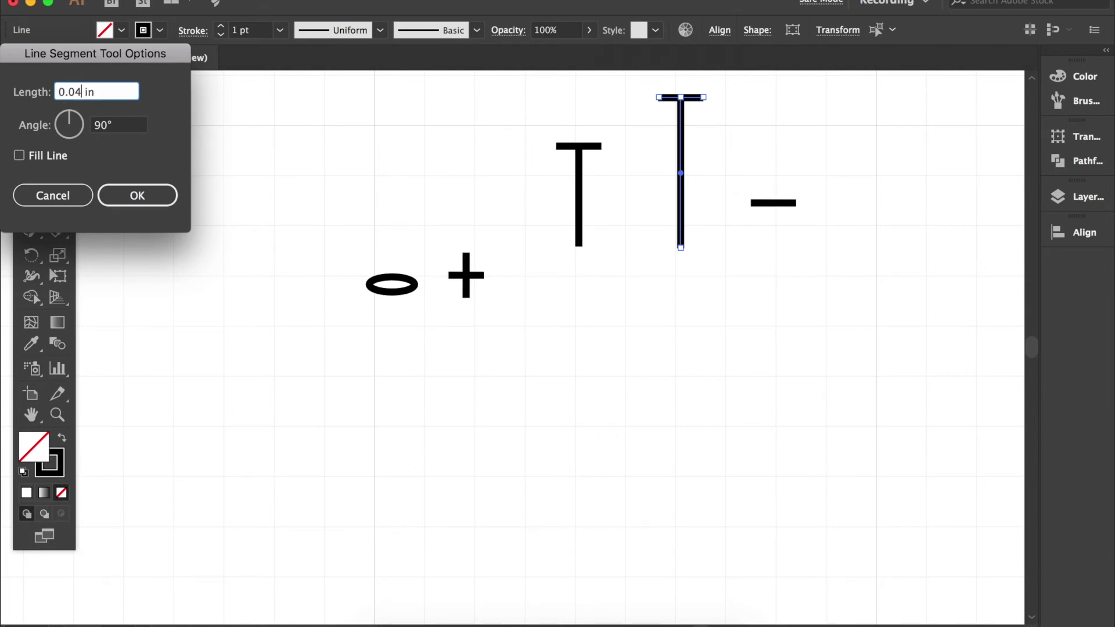
pyautogui.click(120, 125)
pyautogui.moveTo(120, 125); pyautogui.dragTo(80, 124)
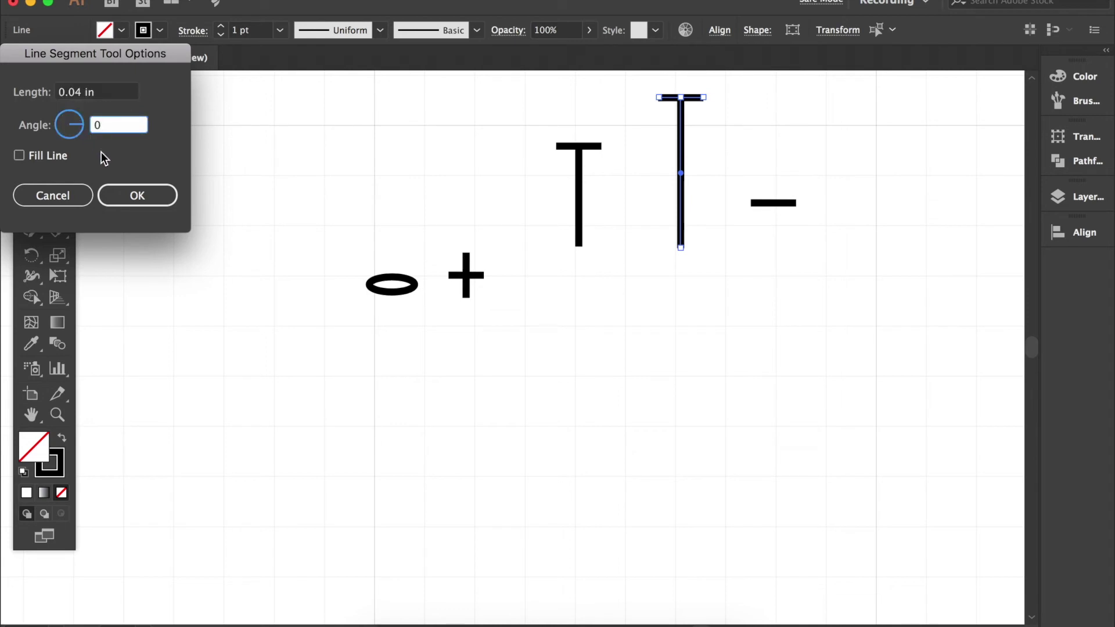
pyautogui.write('0')
pyautogui.click(124, 194)
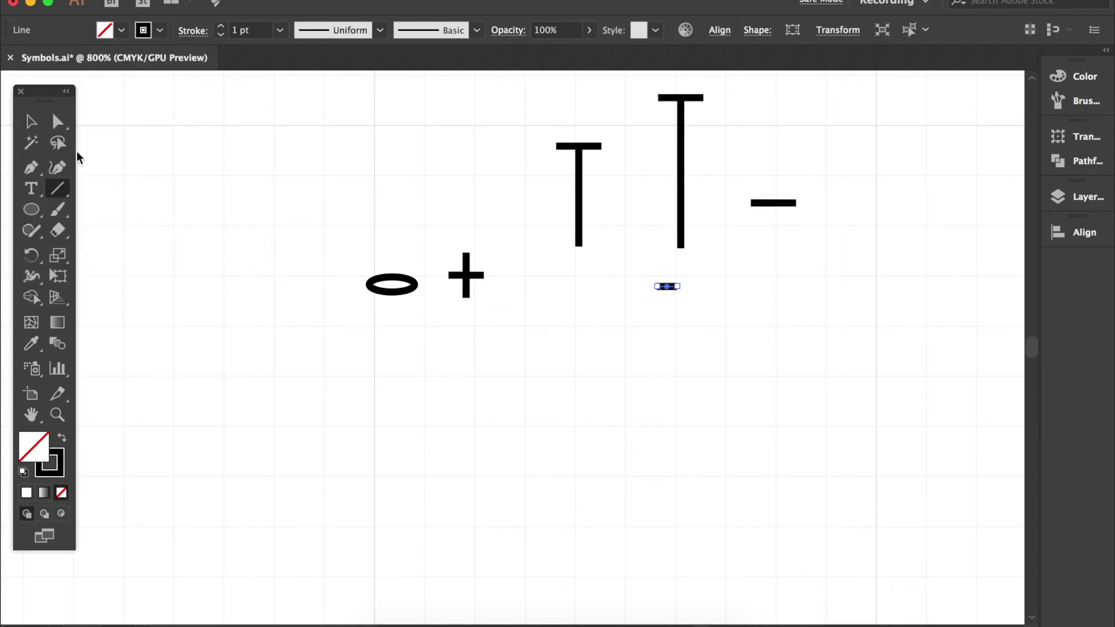
pyautogui.click(30, 121)
pyautogui.click(548, 399)
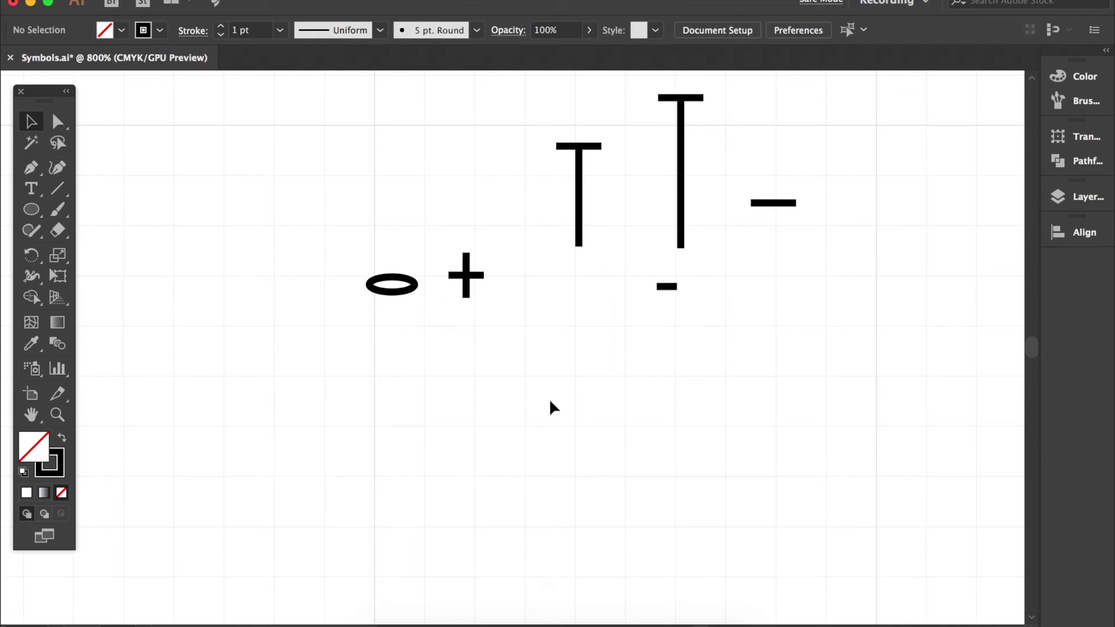
pyautogui.click(667, 288)
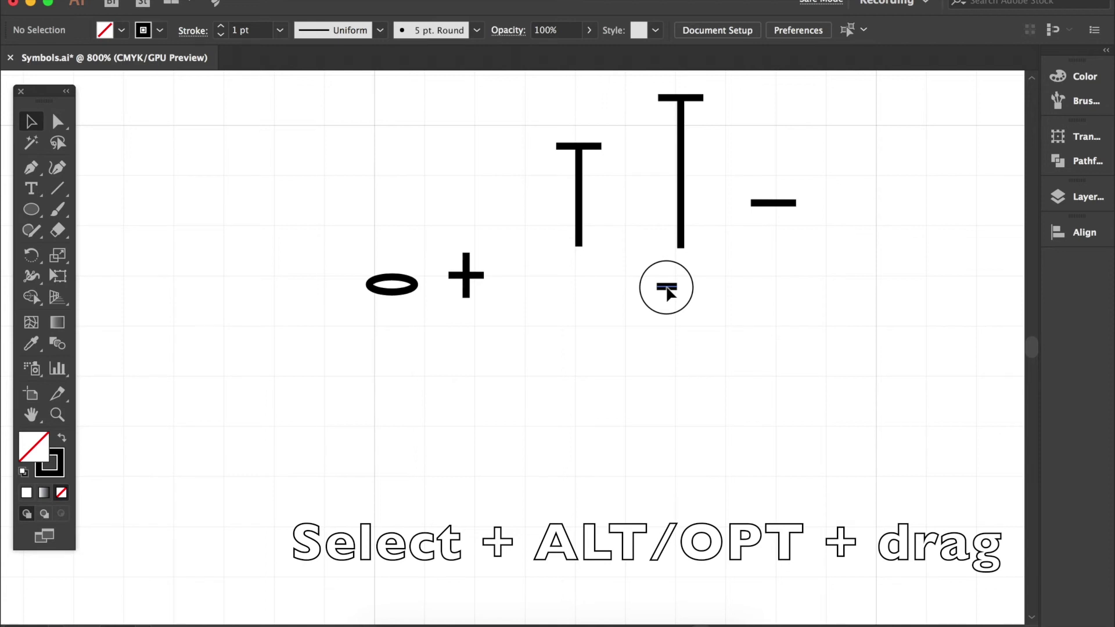
# - Duplicate the short dash to the right and again directly below it, forming a stacked pair
pyautogui.moveTo(666, 287); pyautogui.dragTo(755, 288)
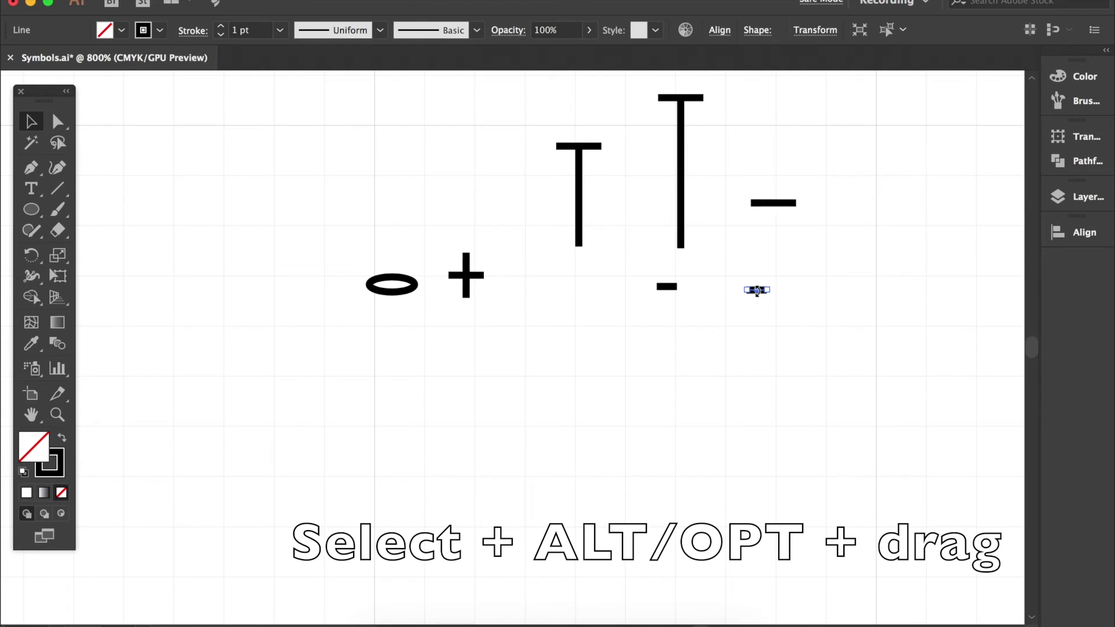
pyautogui.click(779, 308)
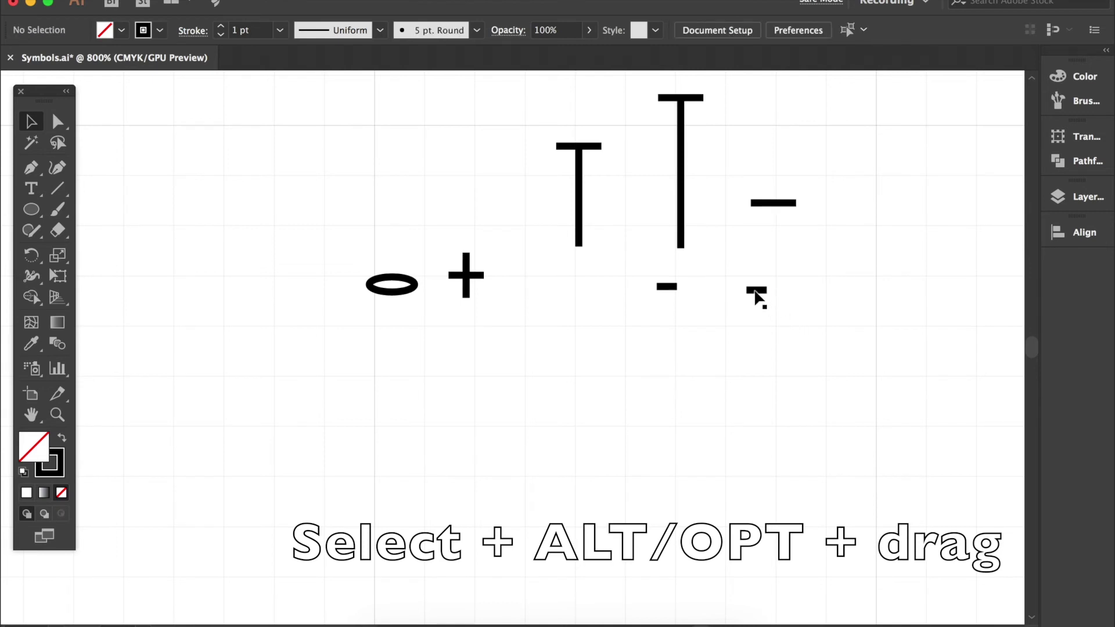
pyautogui.moveTo(757, 317); pyautogui.dragTo(756, 319)
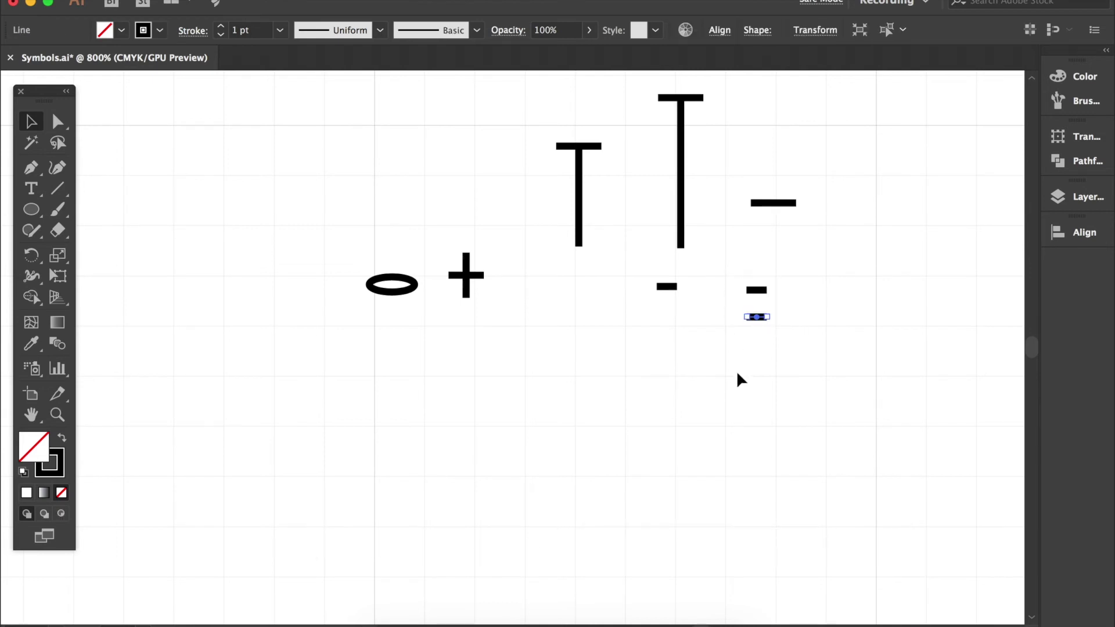
pyautogui.click(749, 360)
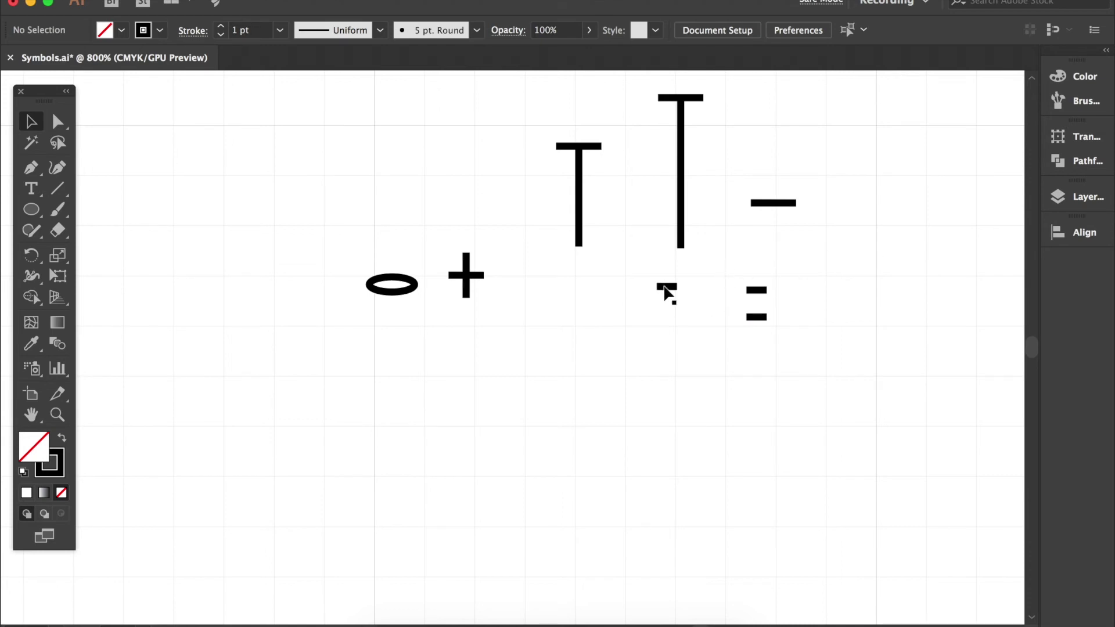
pyautogui.moveTo(666, 286); pyautogui.dragTo(684, 157)
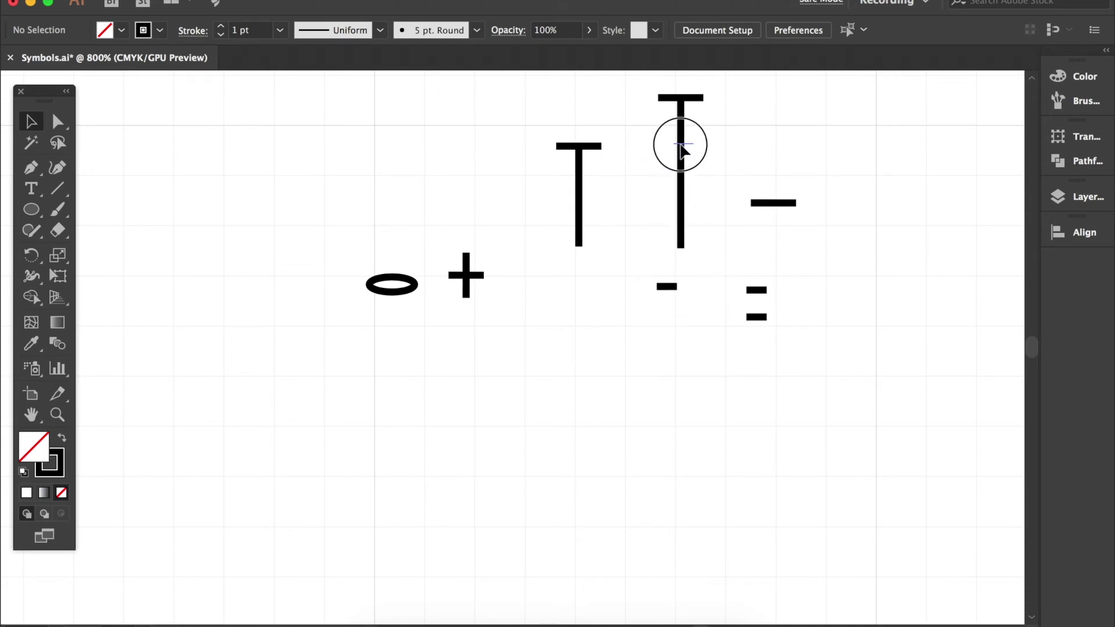
# - Drop the dash onto the tall T's stem, Horizontal Align Center it, and group with Ctrl+G
pyautogui.moveTo(680, 144); pyautogui.dragTo(680, 141)
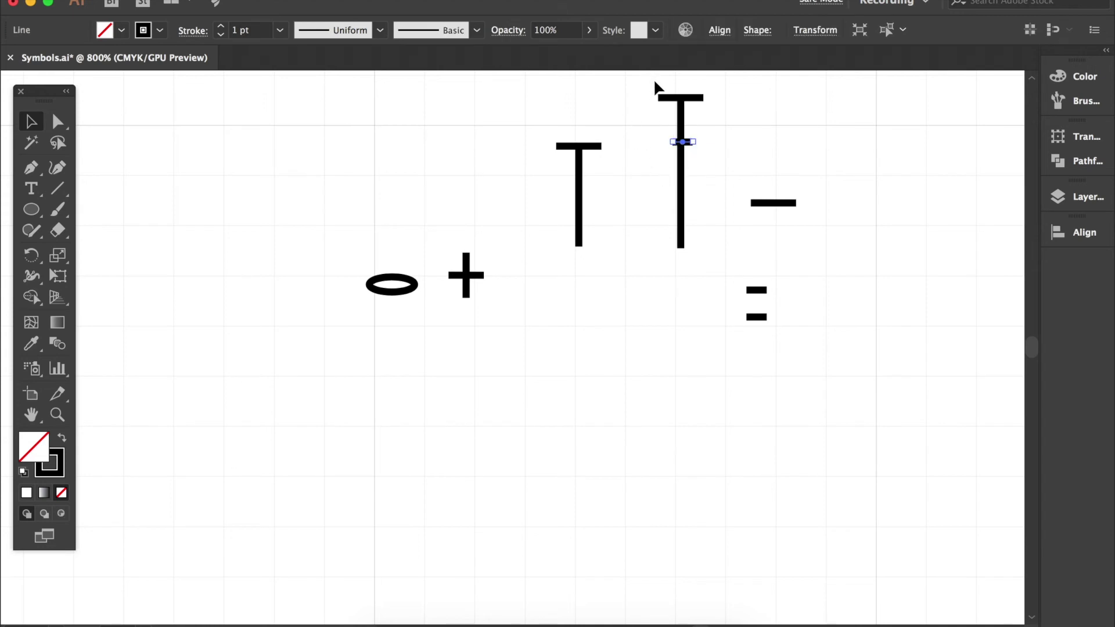
pyautogui.keyDown('shift'); pyautogui.click(682, 199); pyautogui.keyUp('shift')
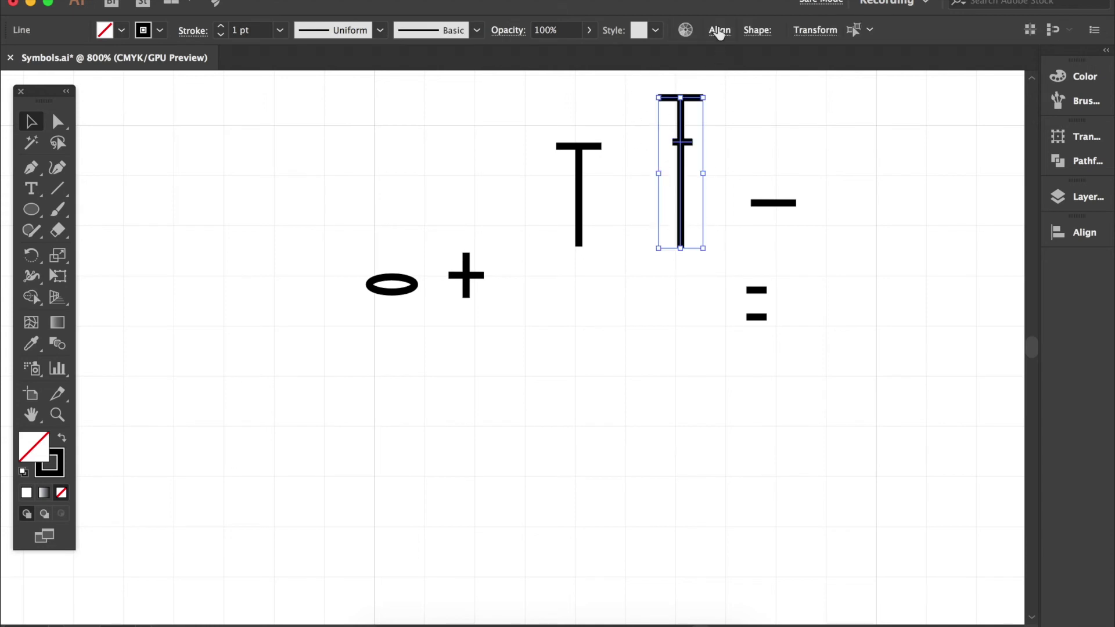
pyautogui.click(719, 31)
pyautogui.click(569, 81)
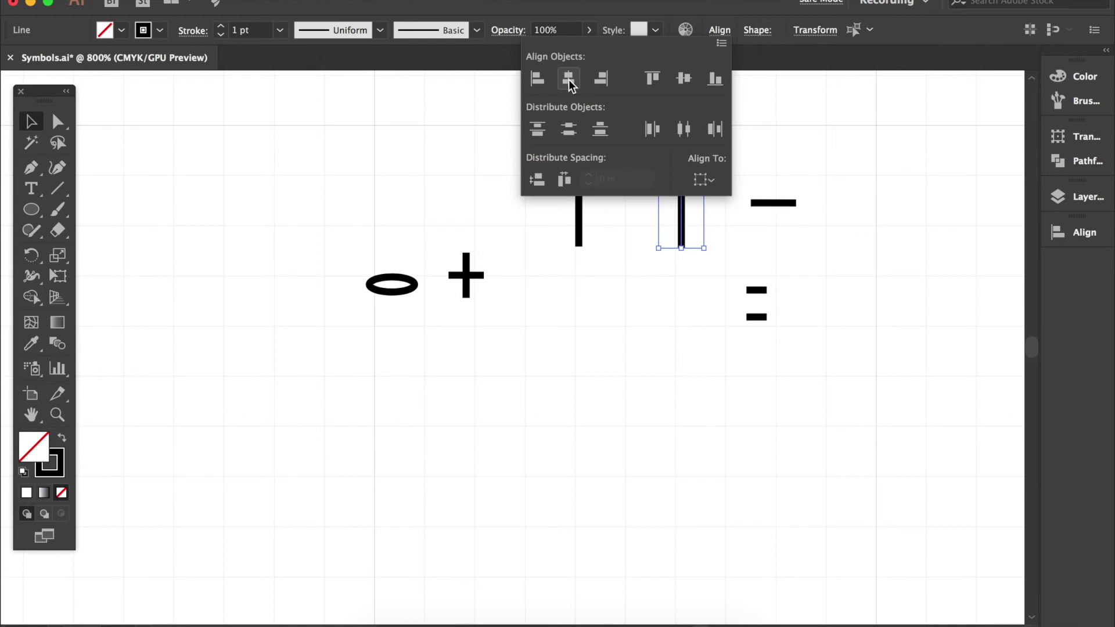
pyautogui.click(645, 339)
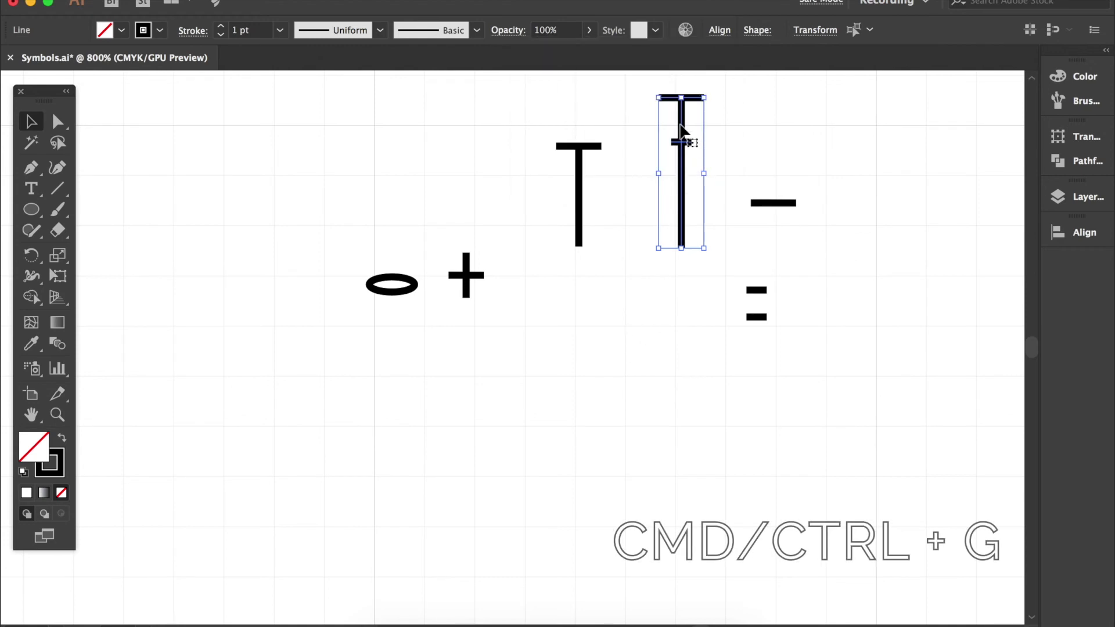
pyautogui.press('super+g')
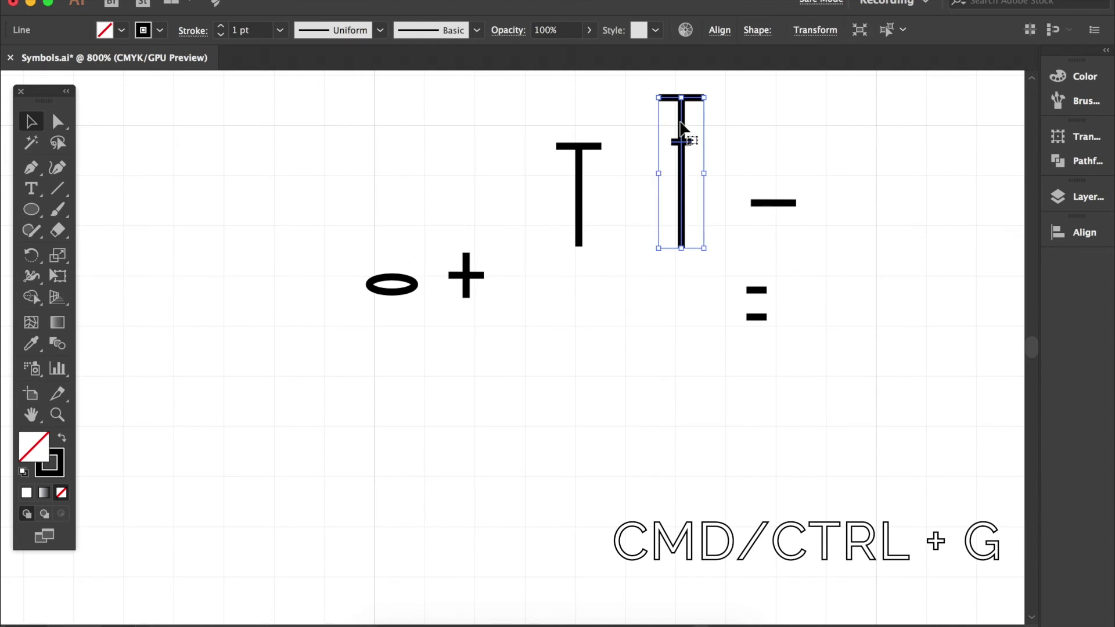
# - Group the shorter T's stem and crossbar into one object
pyautogui.click(579, 166)
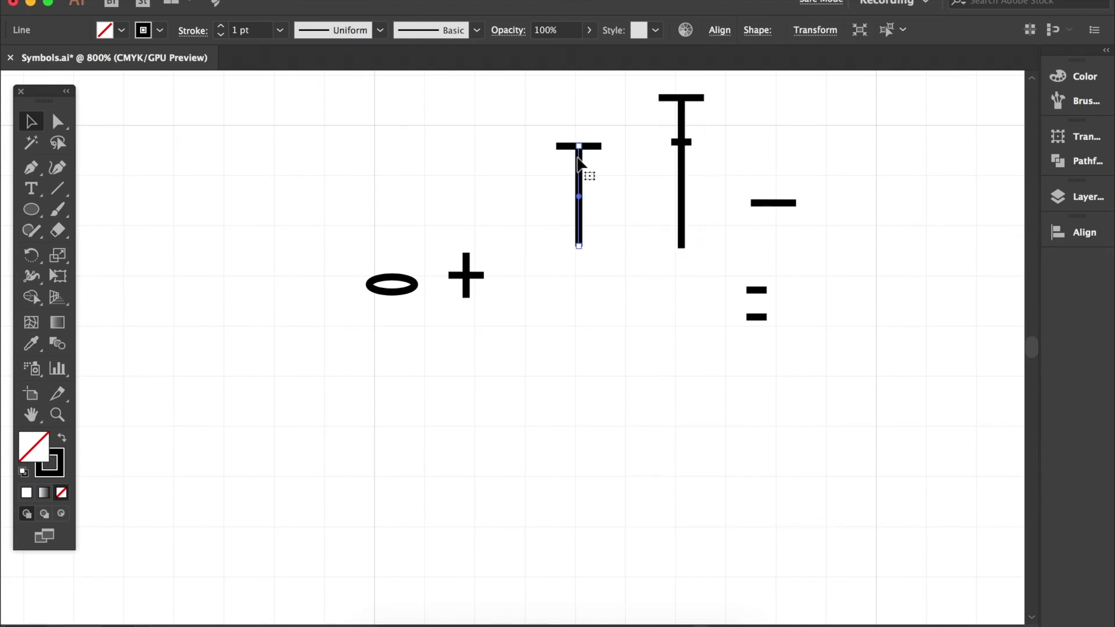
pyautogui.moveTo(541, 124); pyautogui.dragTo(598, 235)
pyautogui.press('super+g')
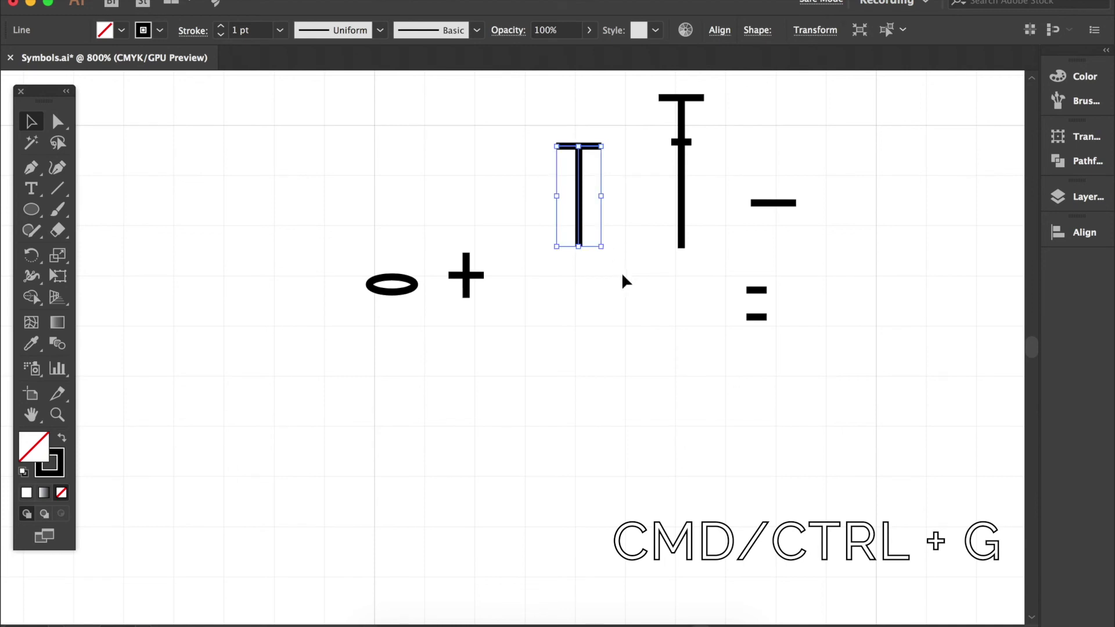
pyautogui.click(629, 303)
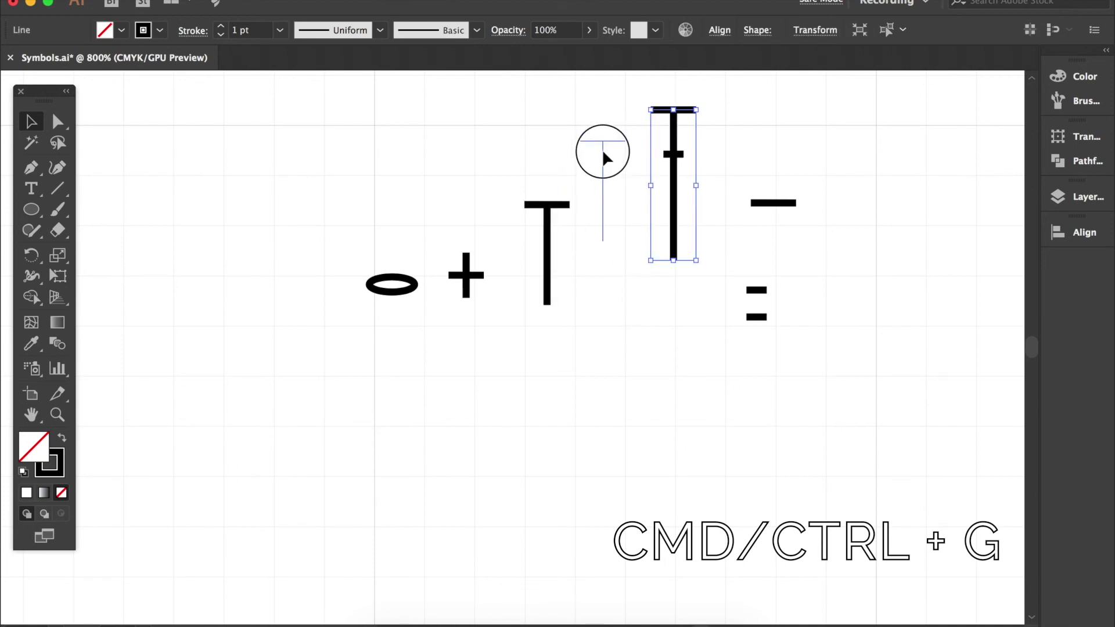
# - Move the hashed T group beside the shorter T, right of the plus sign
pyautogui.click(548, 185)
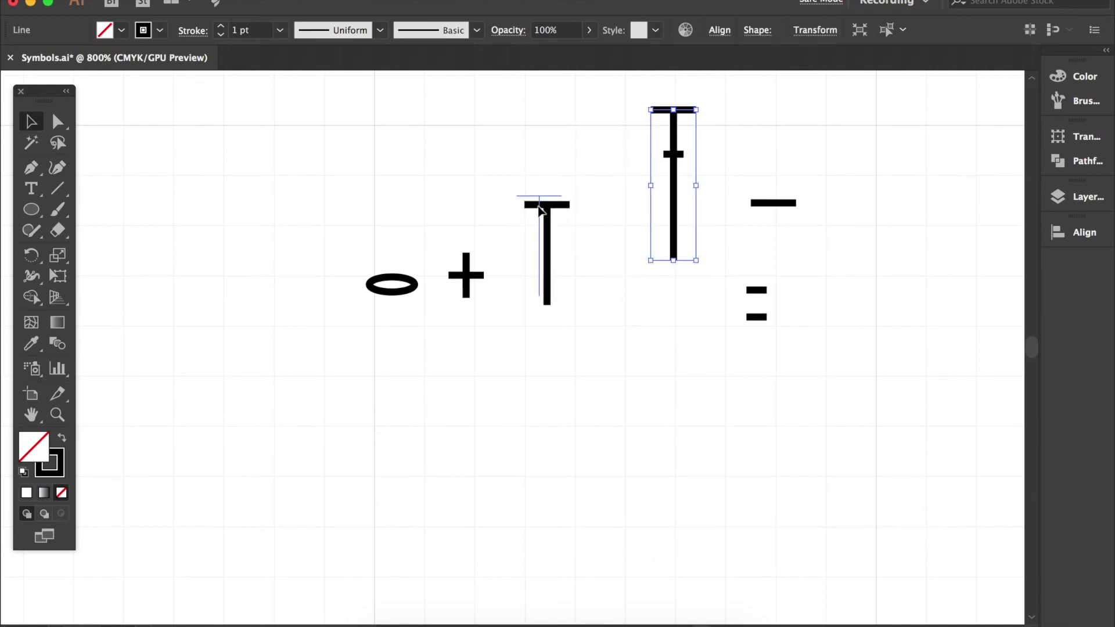
pyautogui.moveTo(673, 144); pyautogui.dragTo(601, 183)
pyautogui.click(405, 360)
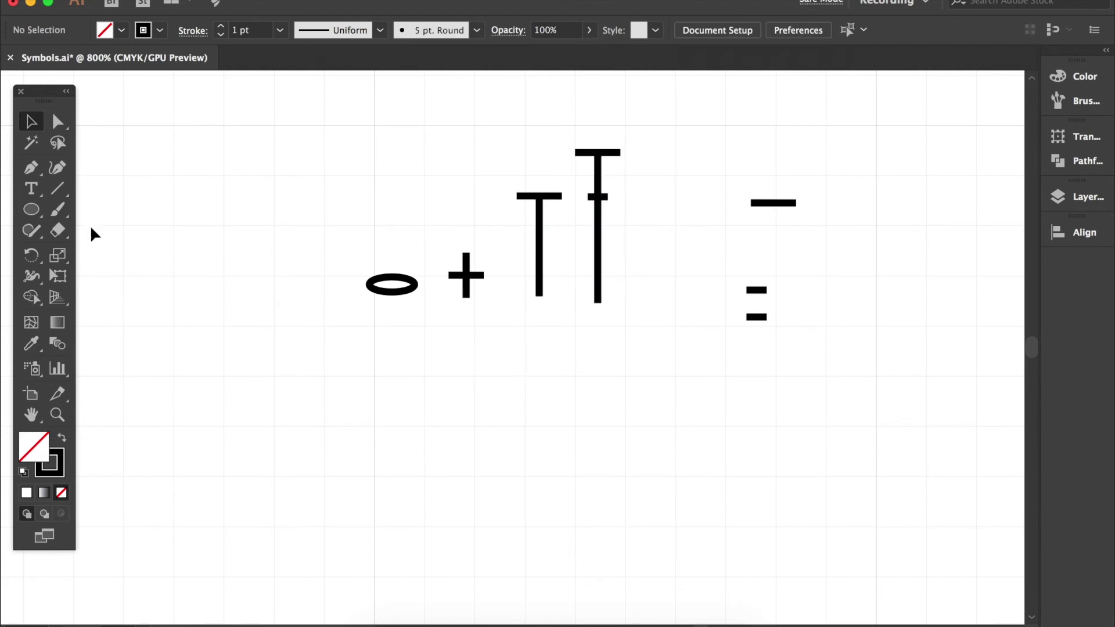
# - Create a line segment of Length 0.4 in at Angle 90° to the right of the T symbols
pyautogui.click(59, 193)
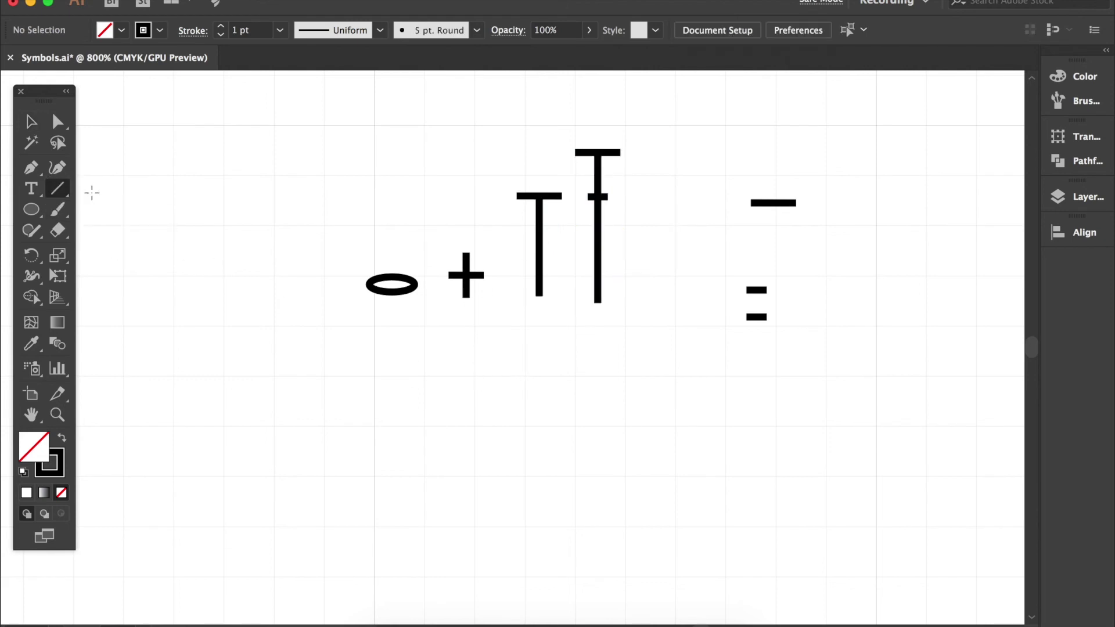
pyautogui.click(688, 273)
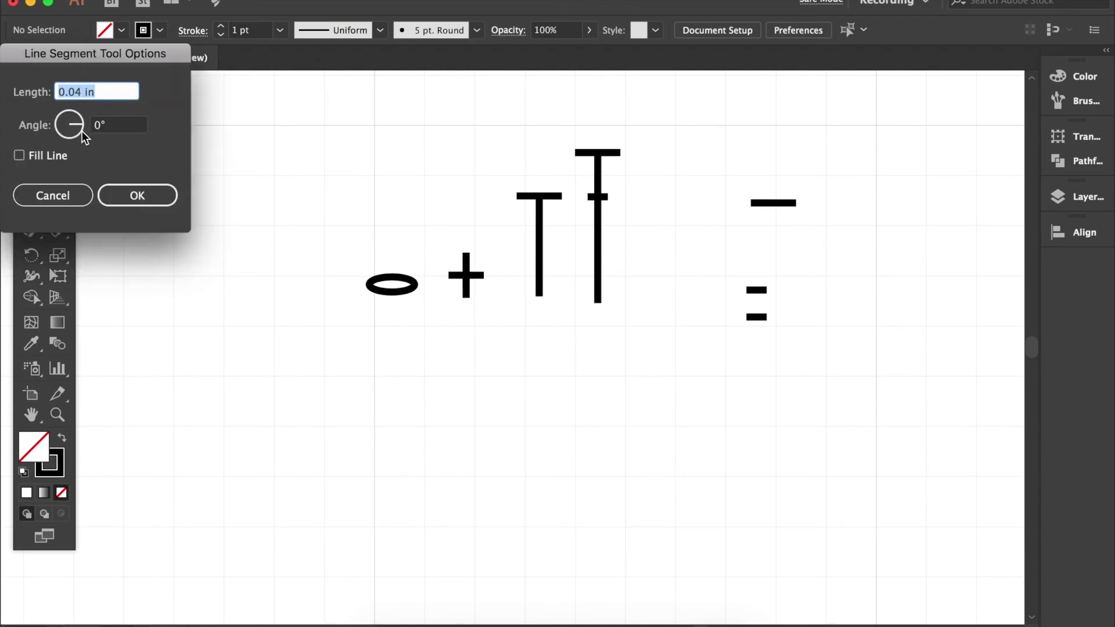
pyautogui.click(82, 92)
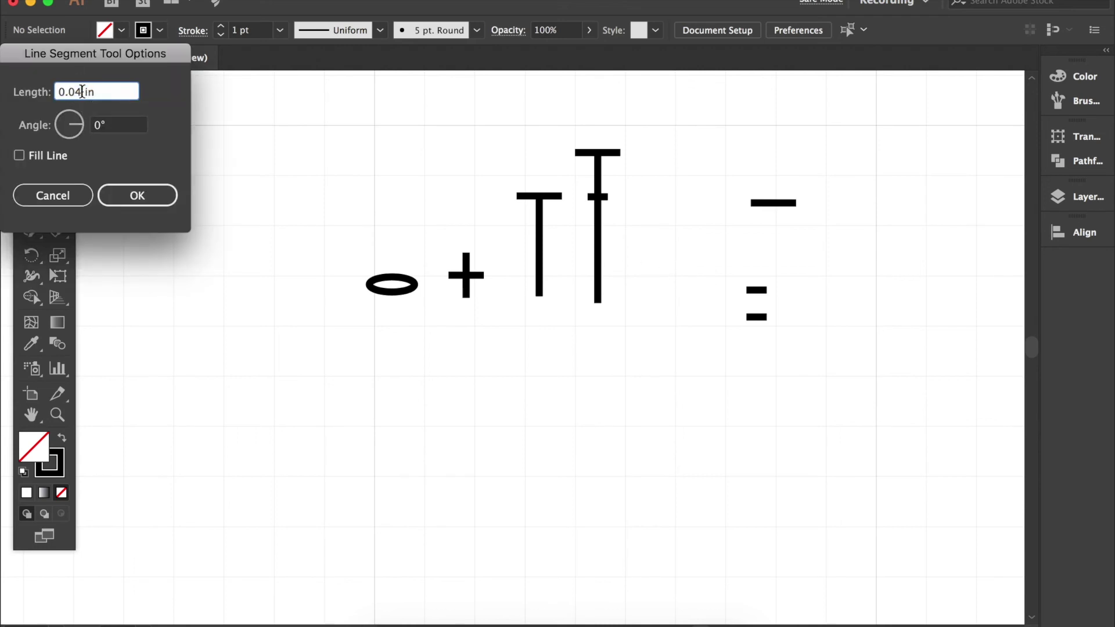
pyautogui.press('BackSpace')
pyautogui.press('BackSpace')
pyautogui.write('4')
pyautogui.click(105, 130)
pyautogui.doubleClick(105, 130)
pyautogui.write('90')
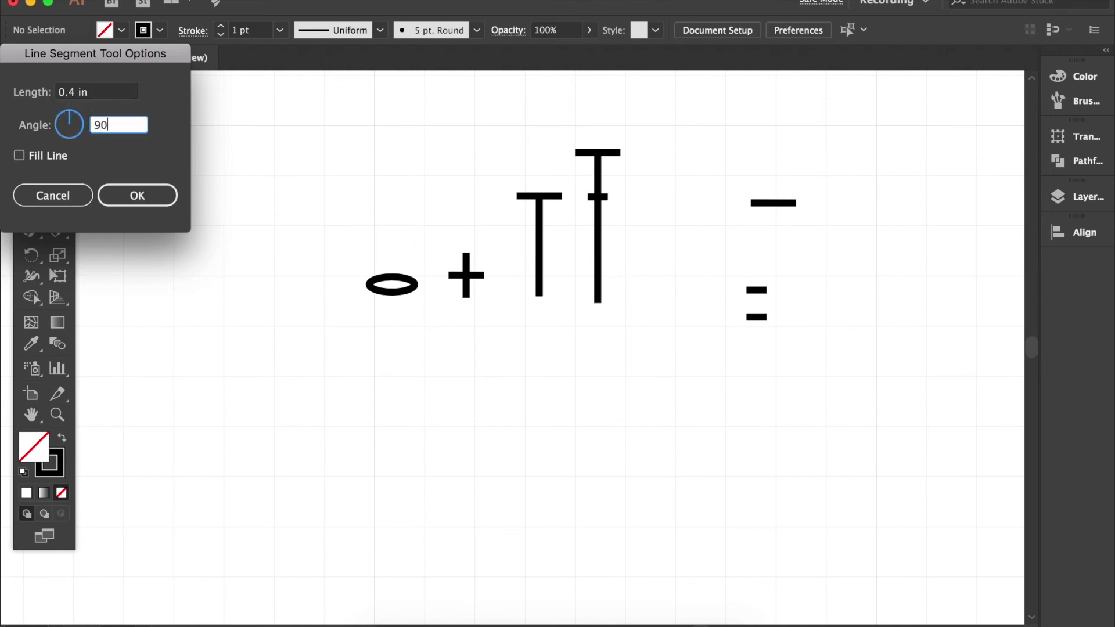
pyautogui.click(123, 190)
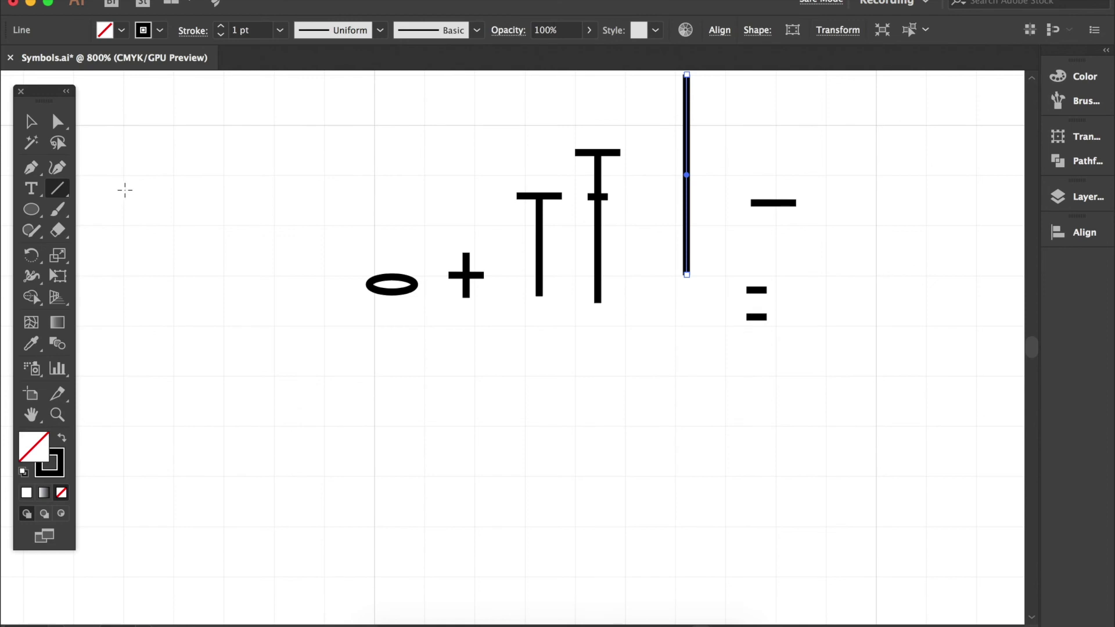
pyautogui.scroll(2, 707, 305)
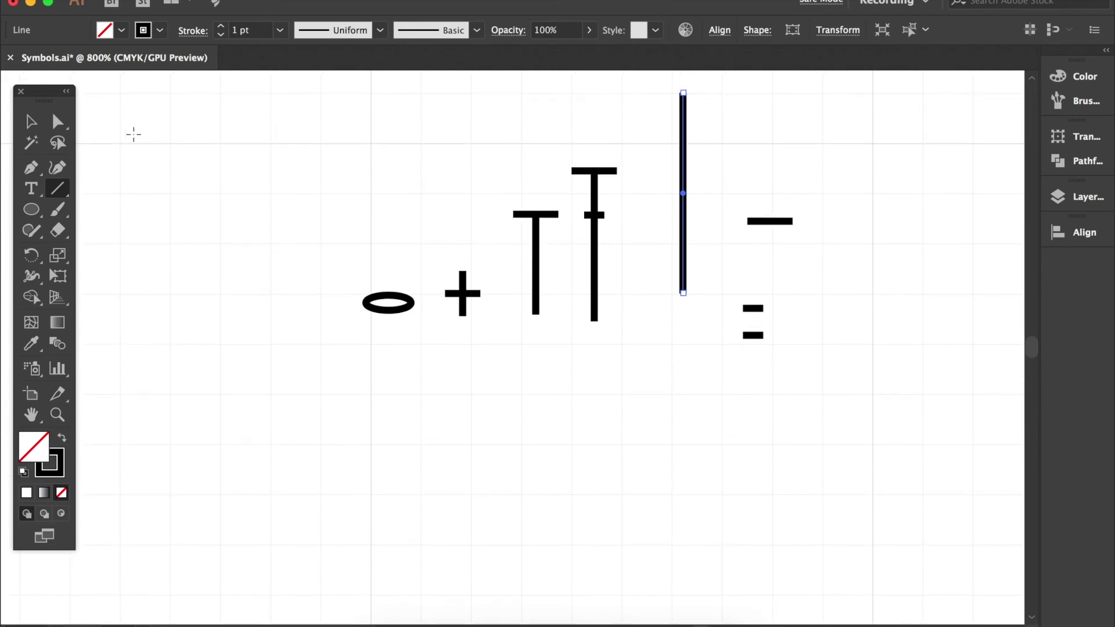
pyautogui.scroll(10, 306, 172)
pyautogui.hscroll(6, 306, 172)
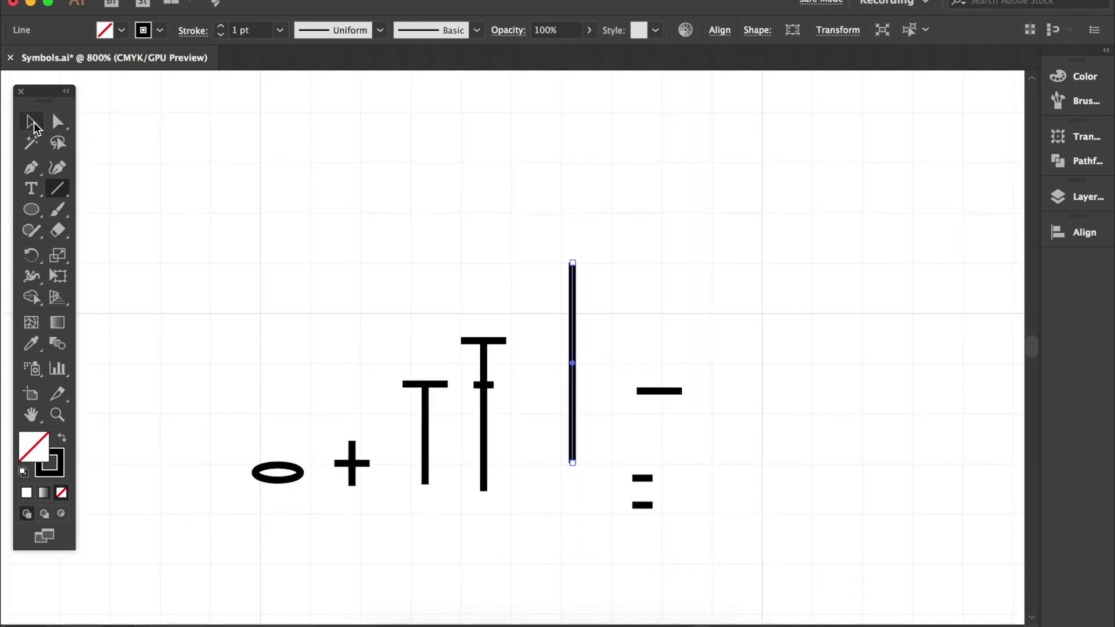
pyautogui.click(32, 123)
# - Horizontally centre the new line, the bar and the dashes on one axis
pyautogui.click(718, 32)
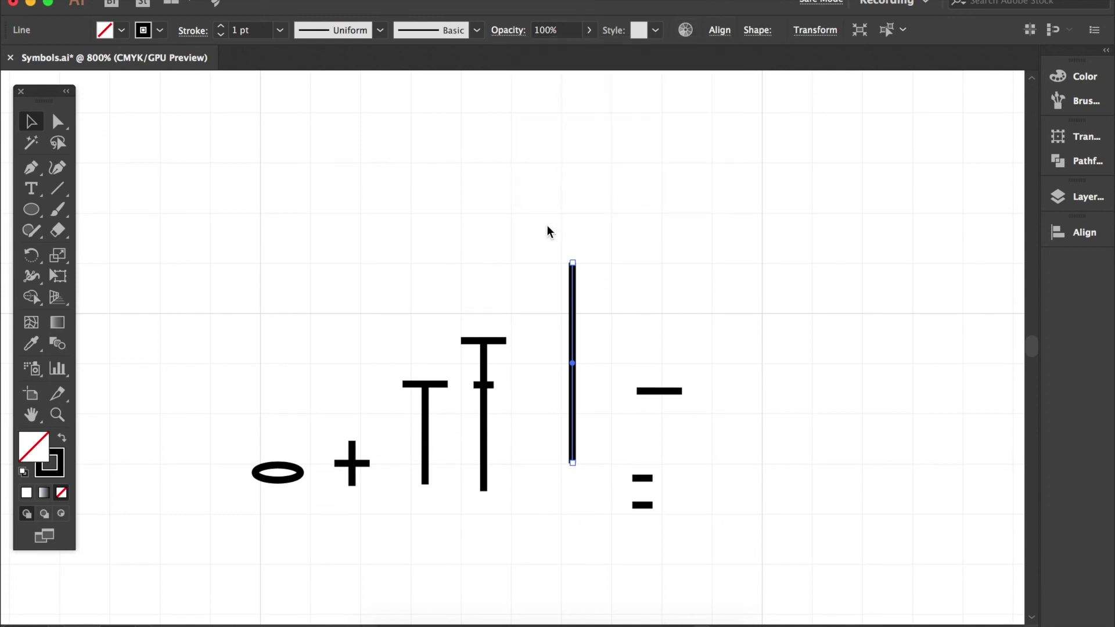
pyautogui.moveTo(715, 563); pyautogui.dragTo(724, 572)
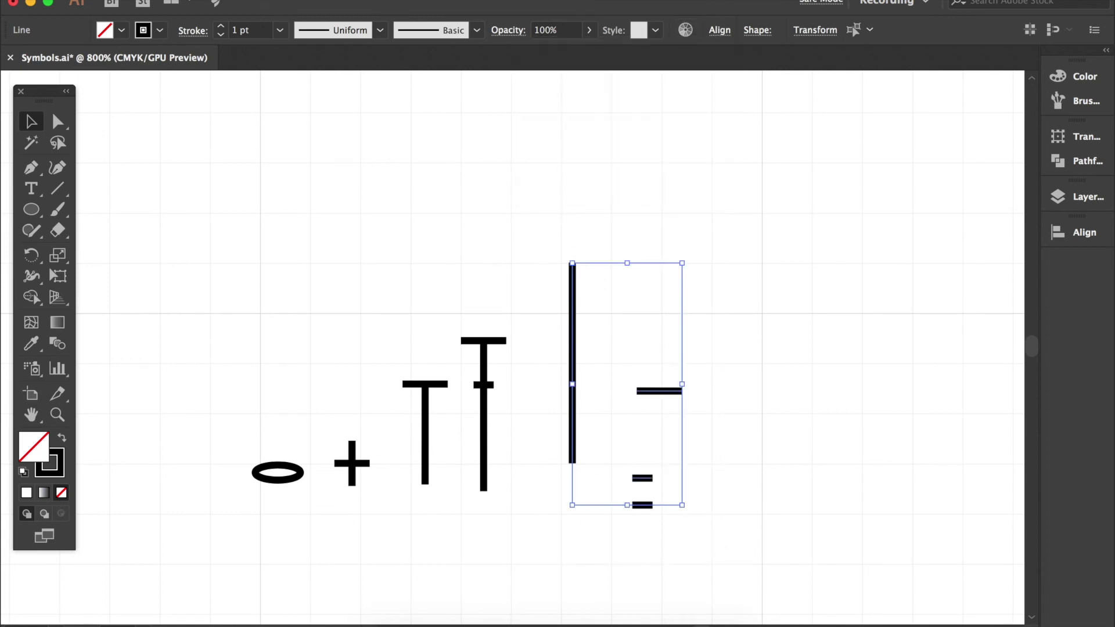
pyautogui.click(720, 30)
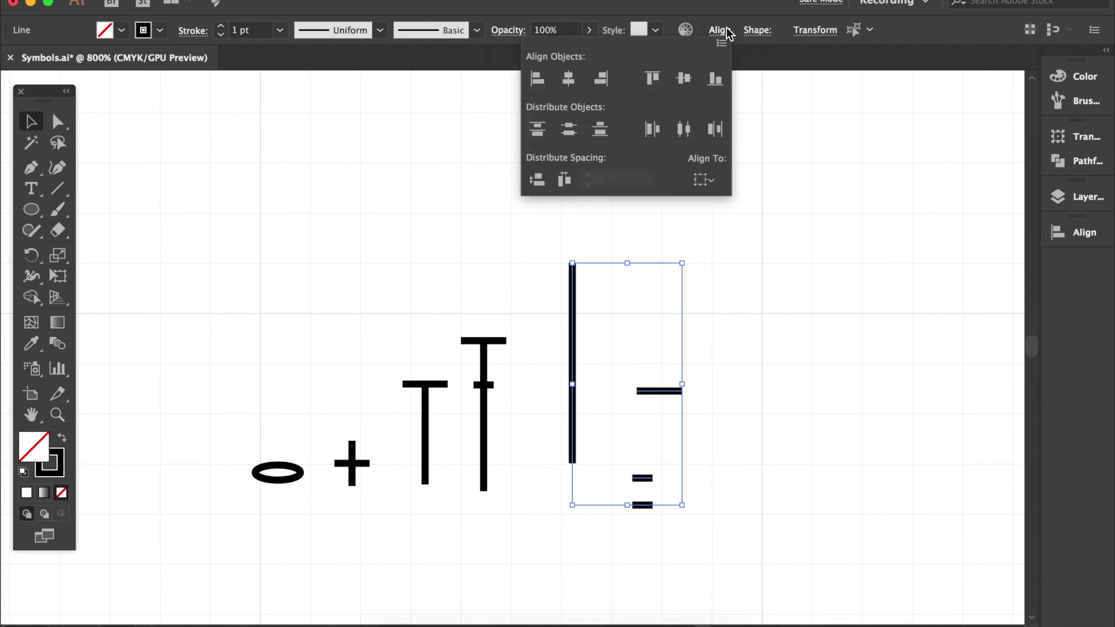
pyautogui.click(569, 78)
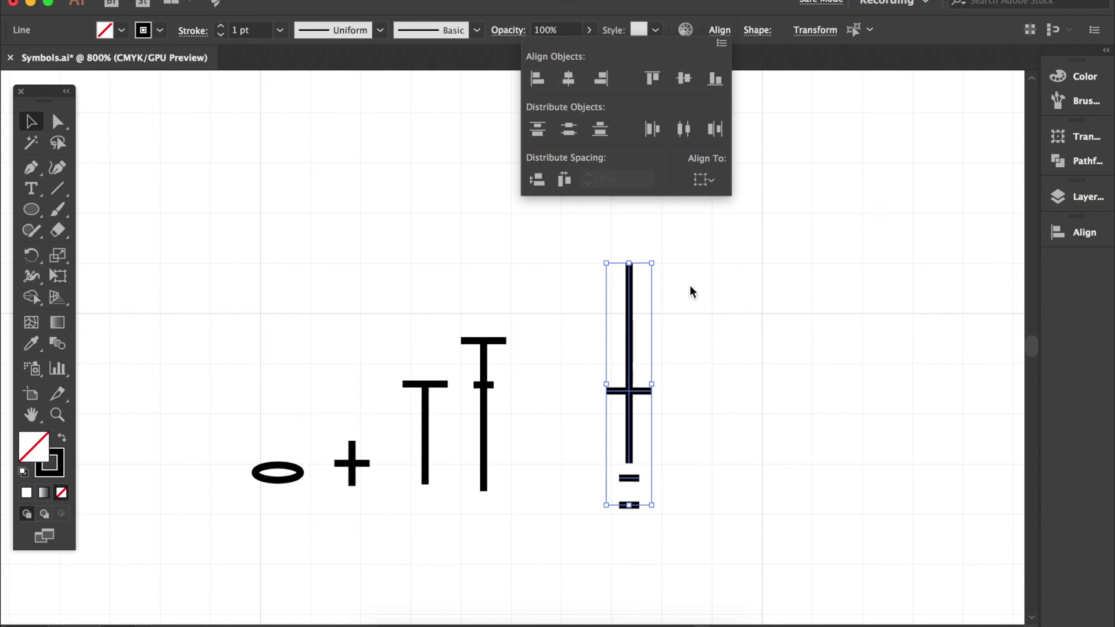
pyautogui.click(749, 413)
pyautogui.click(585, 319)
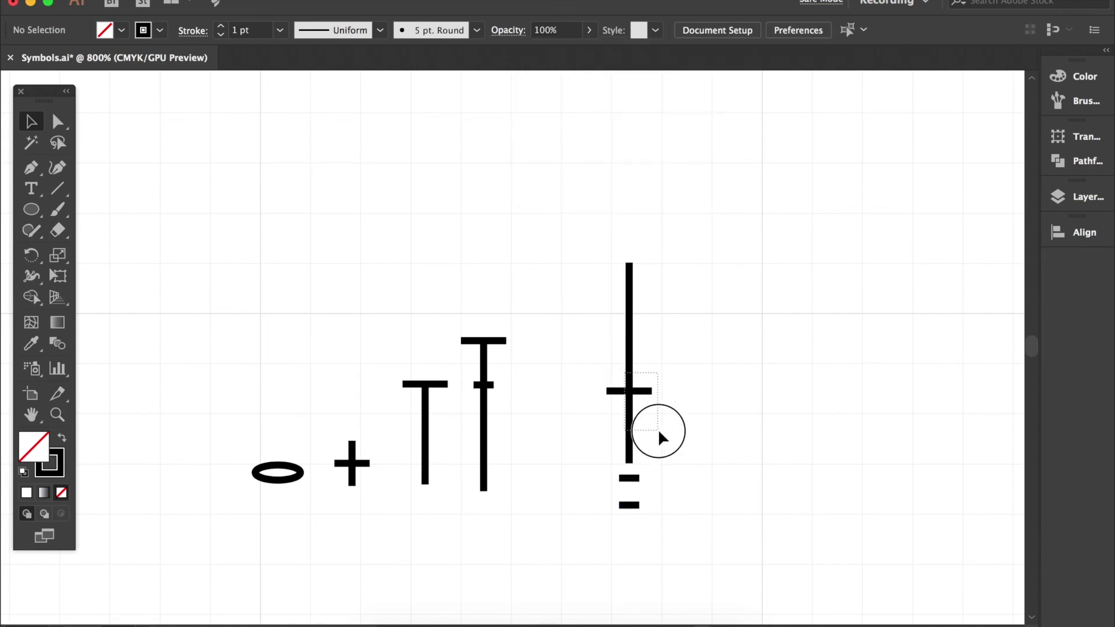
# - Vertical Align Top the line and crossbar so the bar sits at the line's top
pyautogui.moveTo(657, 429); pyautogui.dragTo(649, 313)
pyautogui.click(726, 34)
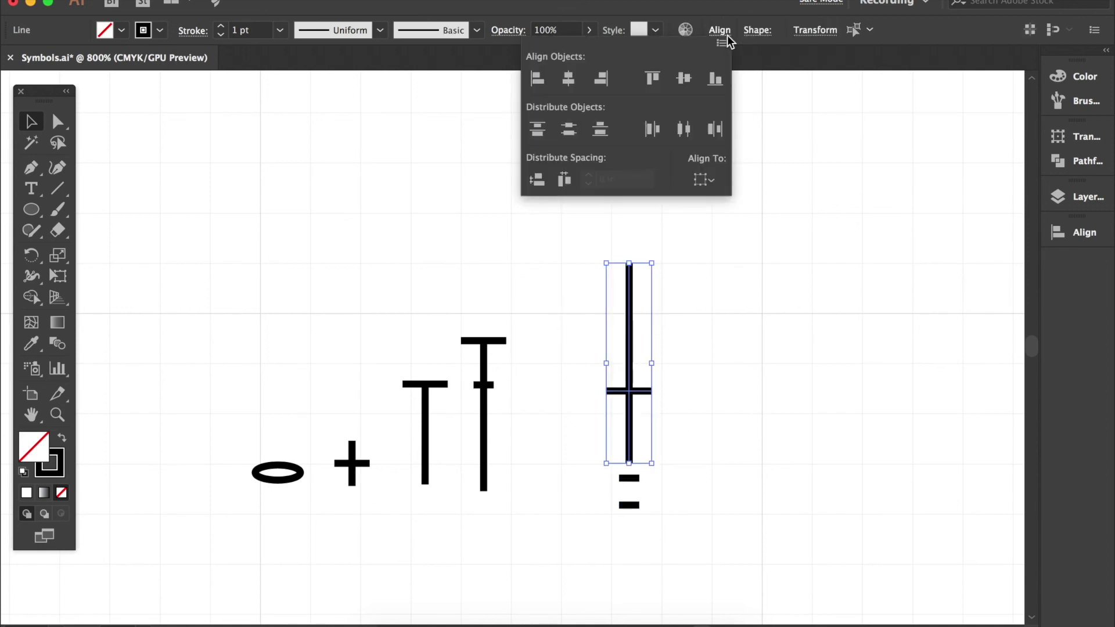
pyautogui.click(656, 76)
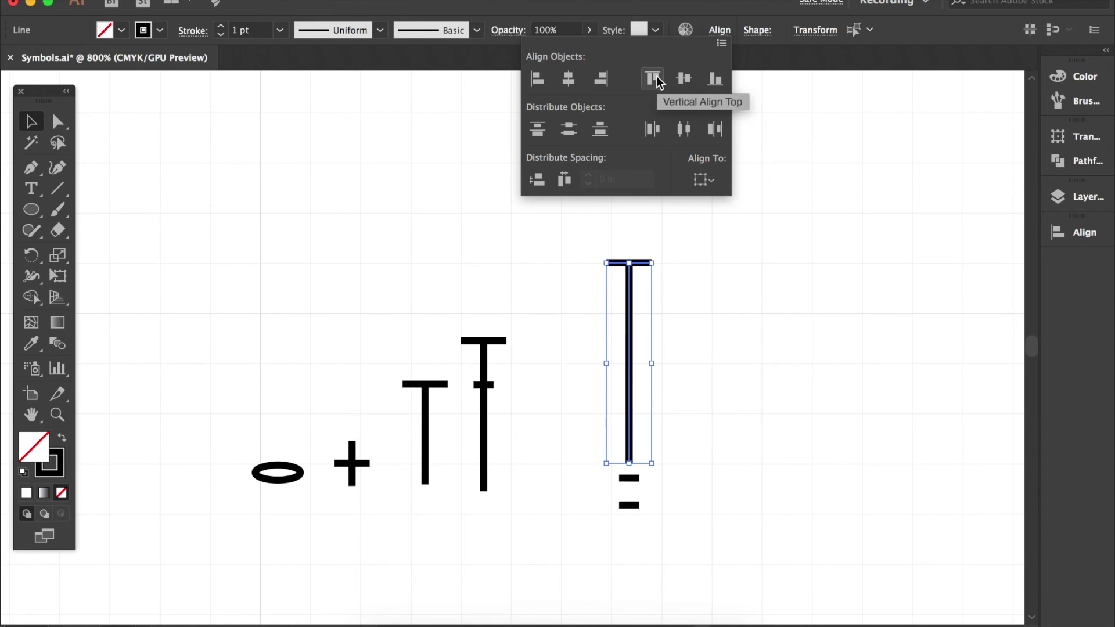
pyautogui.click(769, 445)
# - Nudge both dashes up the tallest T's stem below its bar, then group the treble symbol
pyautogui.click(630, 506)
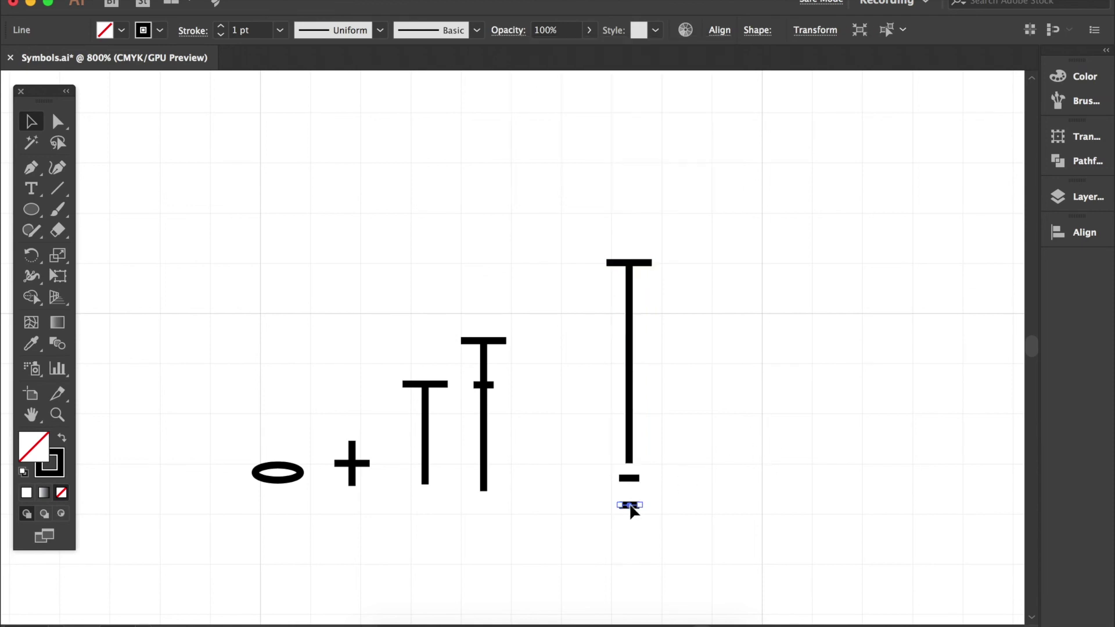
pyautogui.click(606, 479)
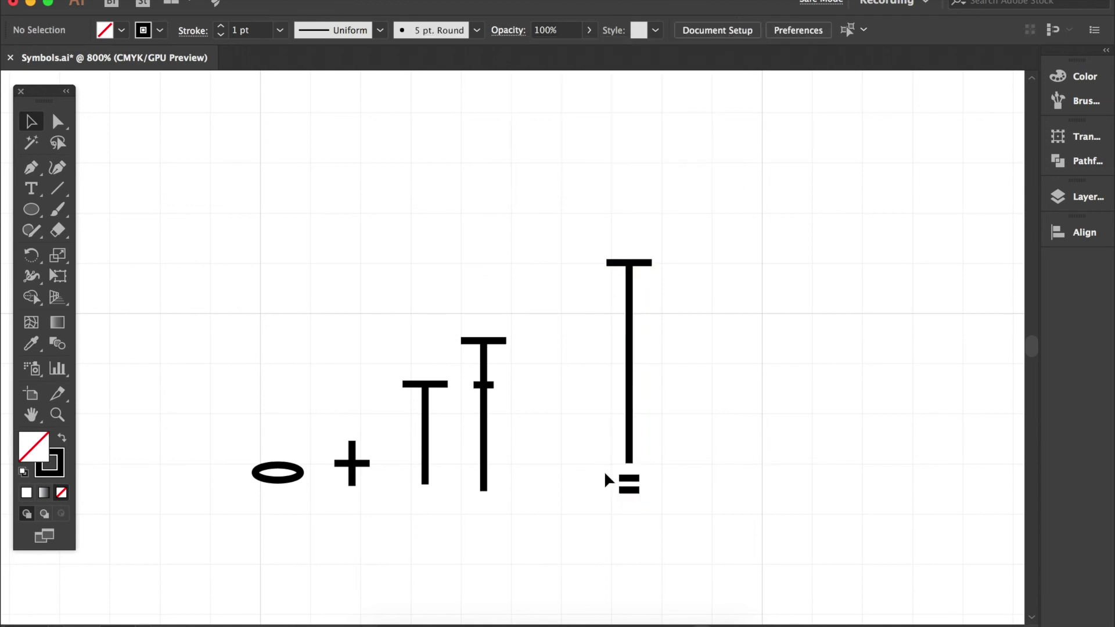
pyautogui.moveTo(645, 490); pyautogui.dragTo(653, 497)
pyautogui.hotkey('shift', 'Up')
pyautogui.hotkey('shift', 'Up')
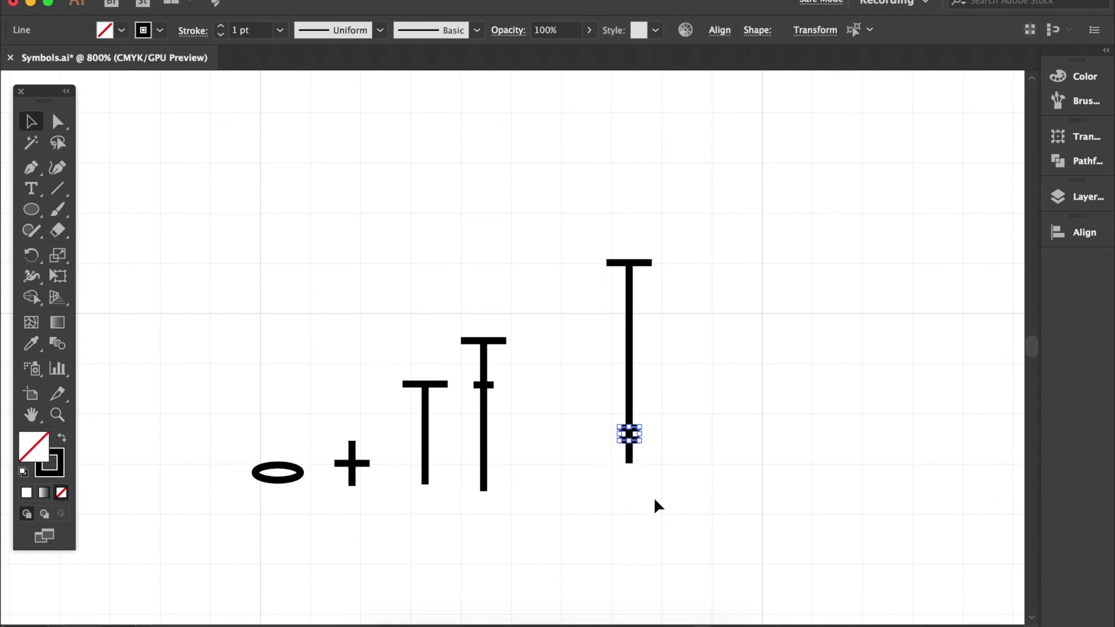
pyautogui.hotkey('shift', 'Up')
pyautogui.hotkey('shift', 'Up')
pyautogui.press('Down')
pyautogui.press('Down')
pyautogui.press('Down')
pyautogui.press('Down')
pyautogui.press('Down')
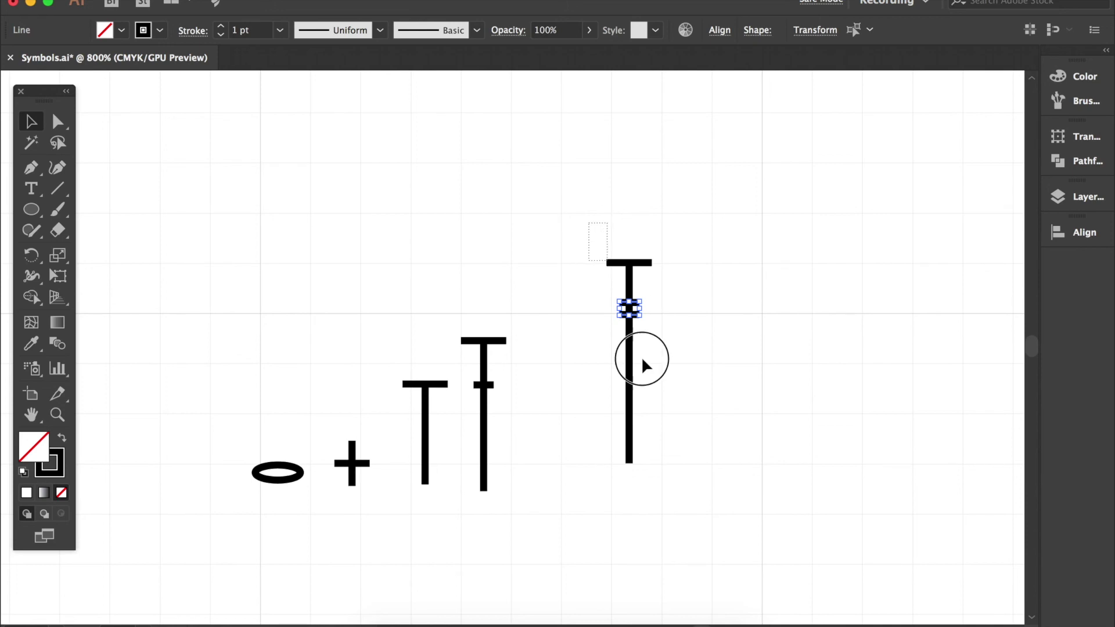
pyautogui.moveTo(598, 250); pyautogui.dragTo(685, 464)
pyautogui.hotkey('ctrl', 'g')
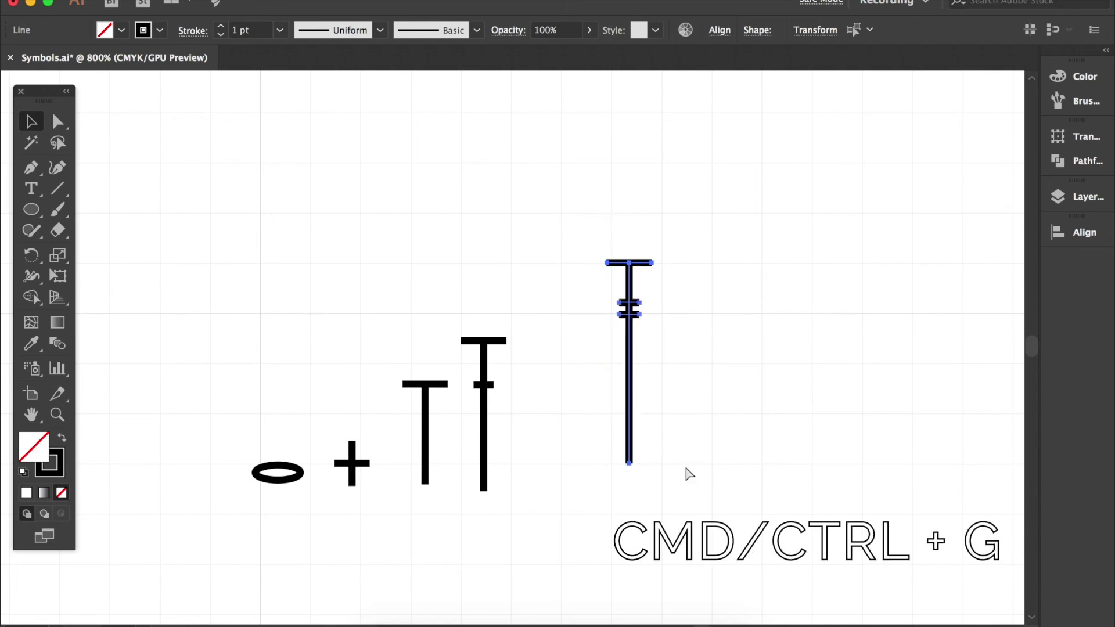